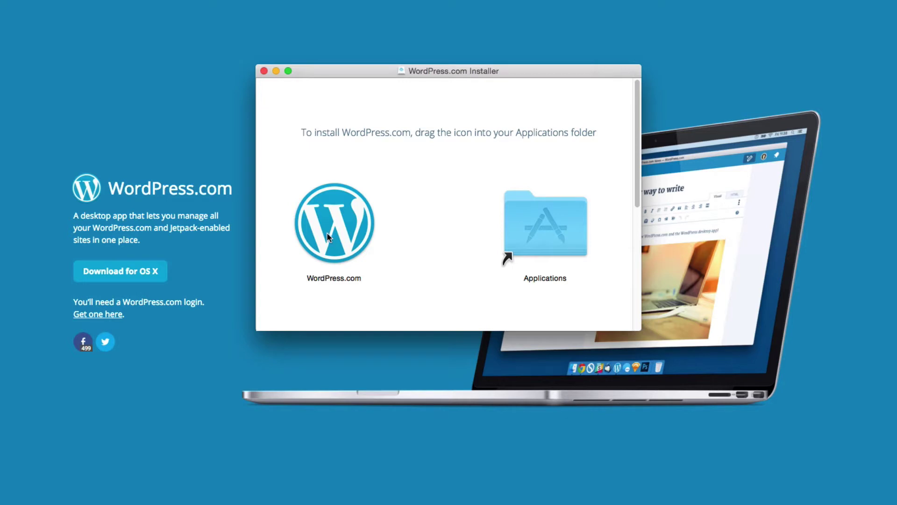
Drag the WordPress.com icon onto the Applications folder shortcut to install it
drag(337, 233, 531, 220)
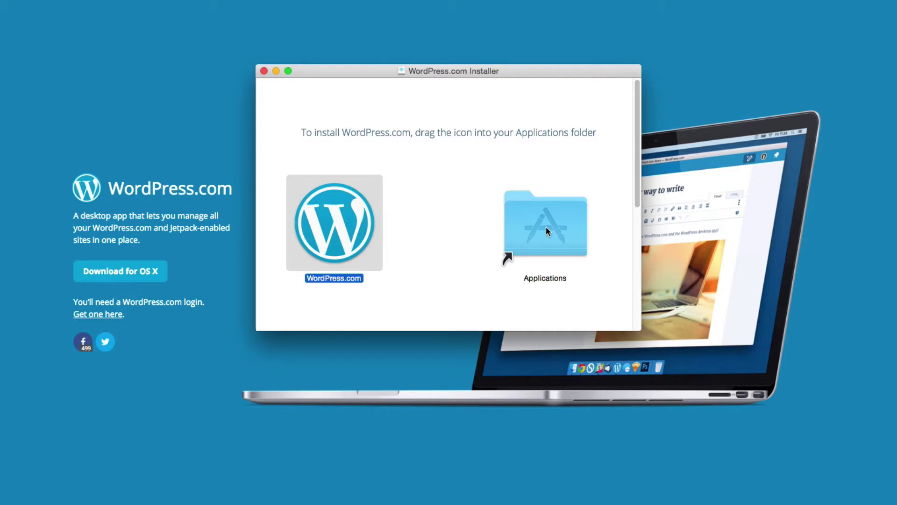
Open WordPress.com from Applications, confirming the downloaded-app warning with Open
double_click(547, 227)
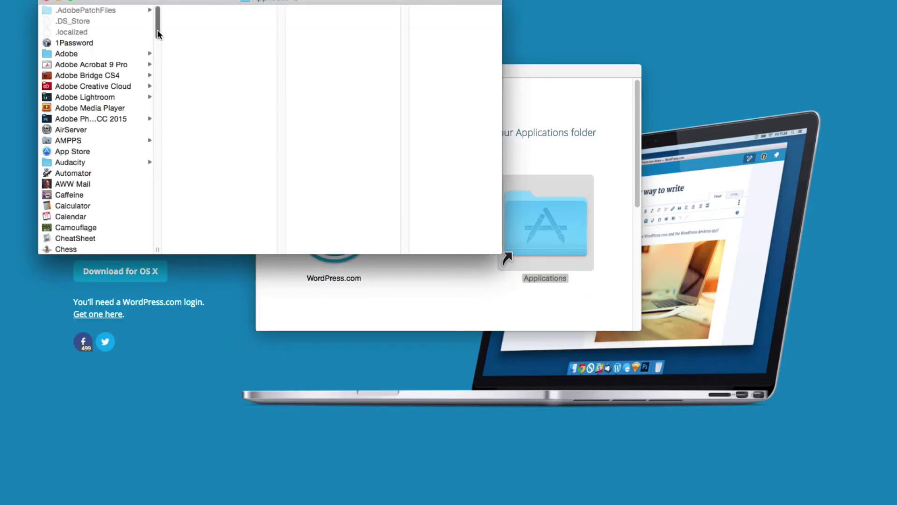
drag(161, 31, 156, 345)
click(85, 305)
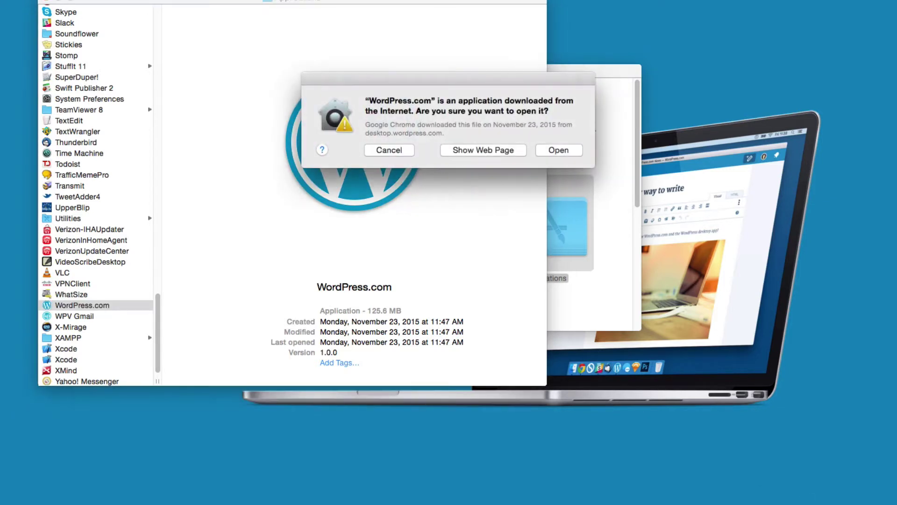
click(560, 151)
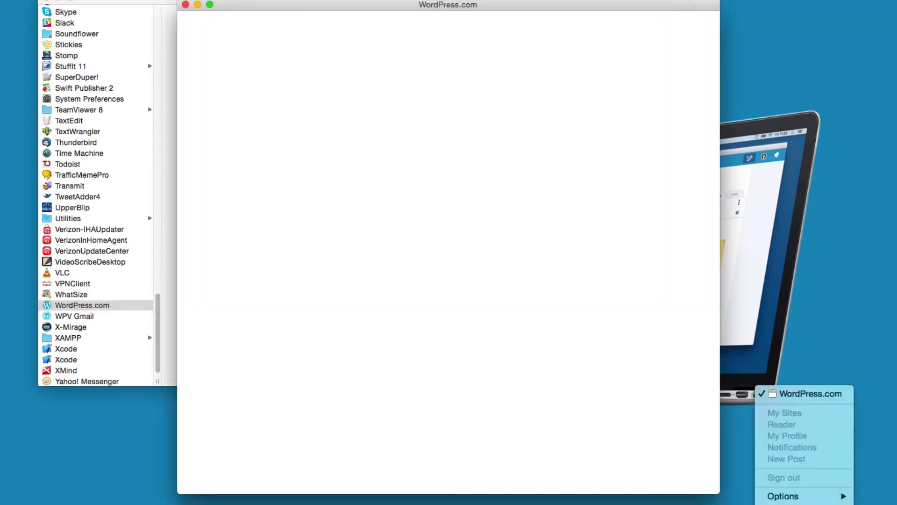
mouse_move(799, 495)
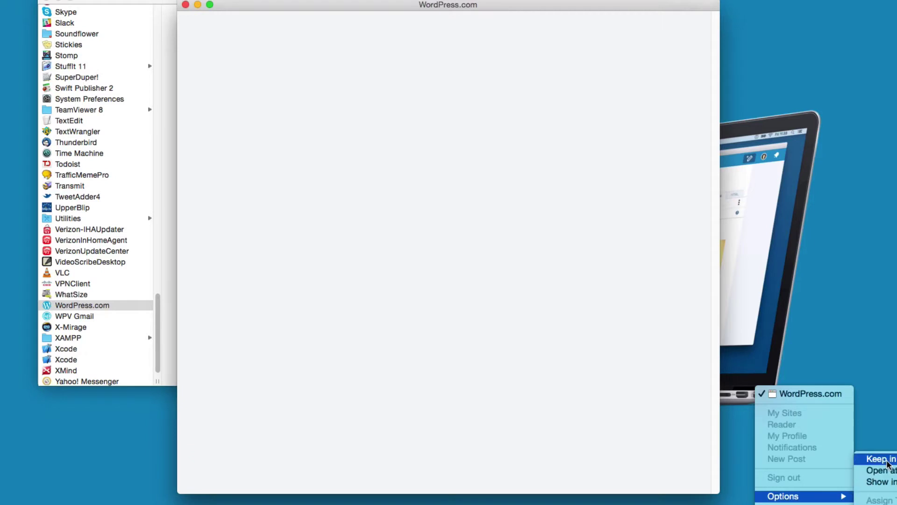
Keep WordPress.com in the Dock and sign in with the account username and password
click(876, 460)
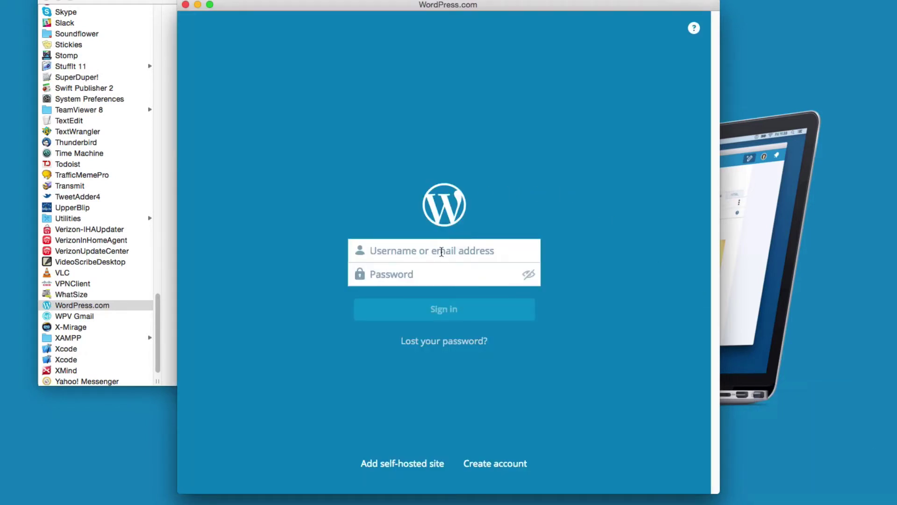
click(441, 251)
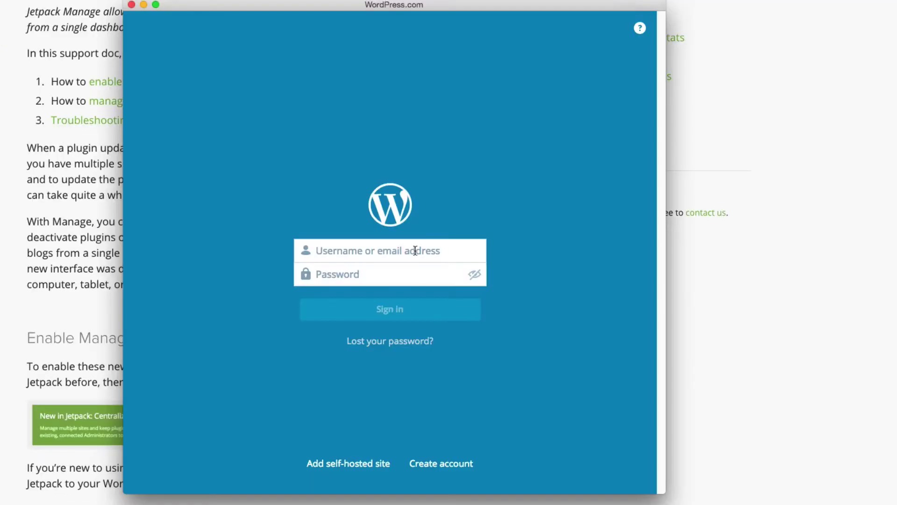
click(414, 251)
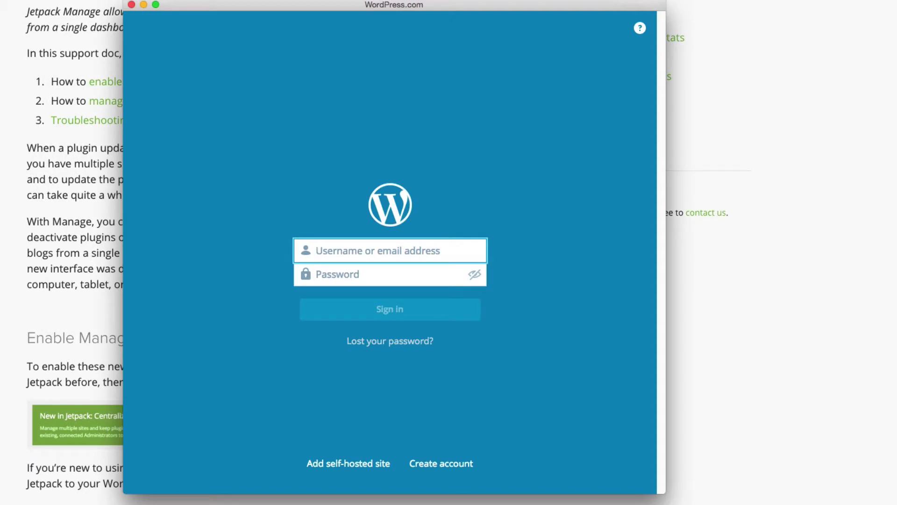
key(Tab)
text(password)
key(Return)
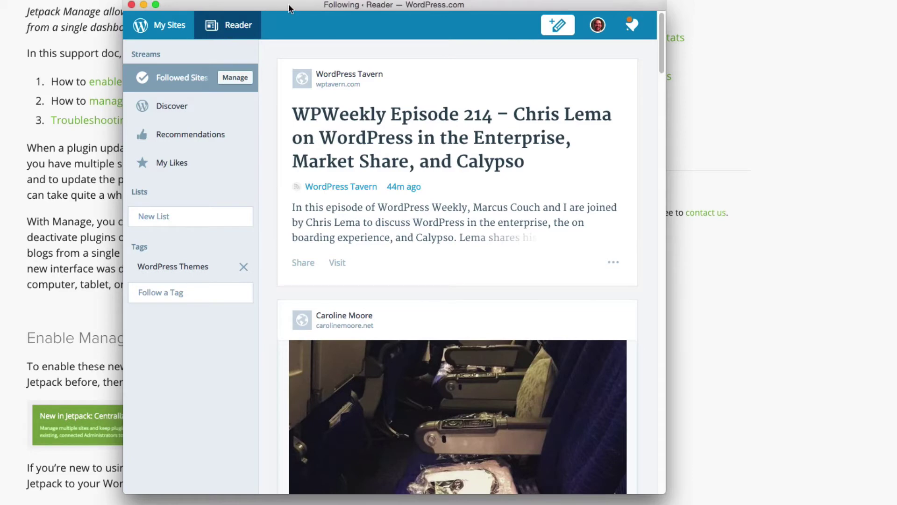
scroll(484, 303, down, 10)
scroll(484, 302, down, 10)
scroll(484, 304, down, 2)
scroll(484, 303, down, 1)
scroll(484, 302, down, 8)
scroll(484, 303, down, 6)
scroll(484, 304, down, 3)
scroll(484, 304, up, 2)
scroll(483, 304, up, 15)
Open One Eyed View's stats under My Sites and show the Switch Site list
drag(433, 7, 427, 7)
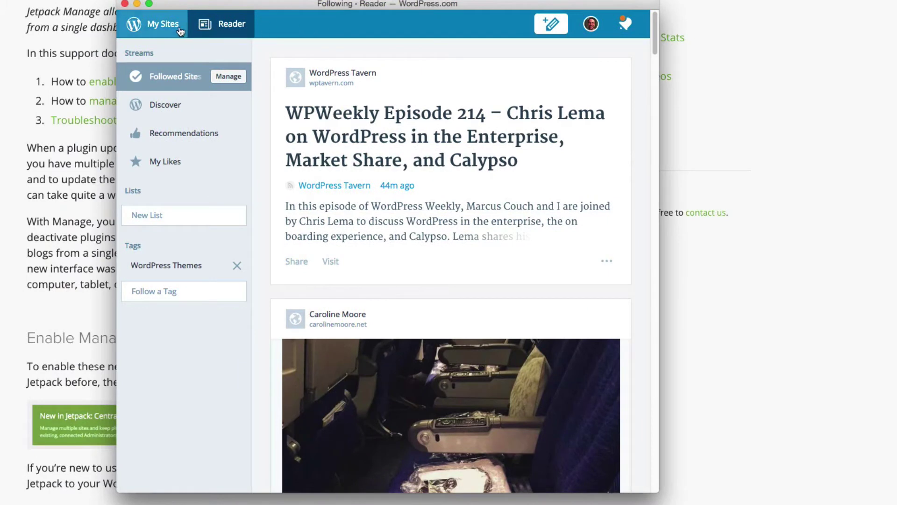
click(150, 30)
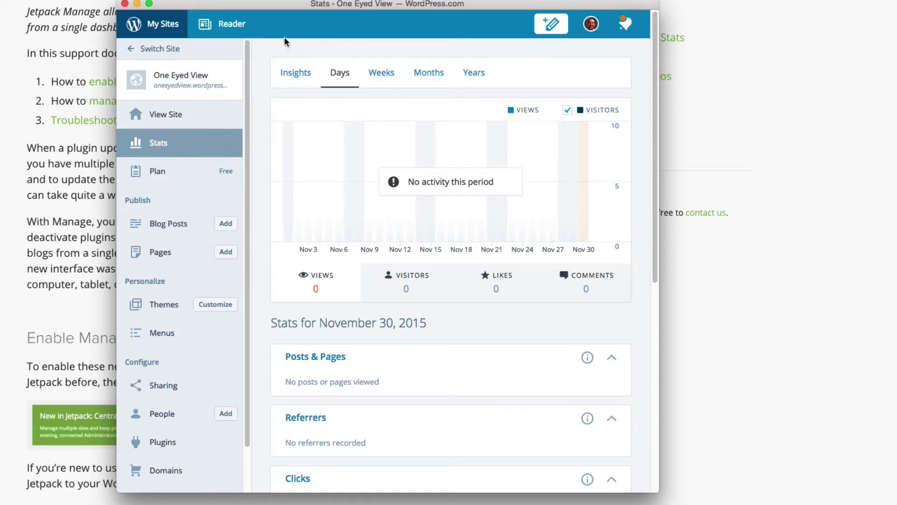
click(170, 49)
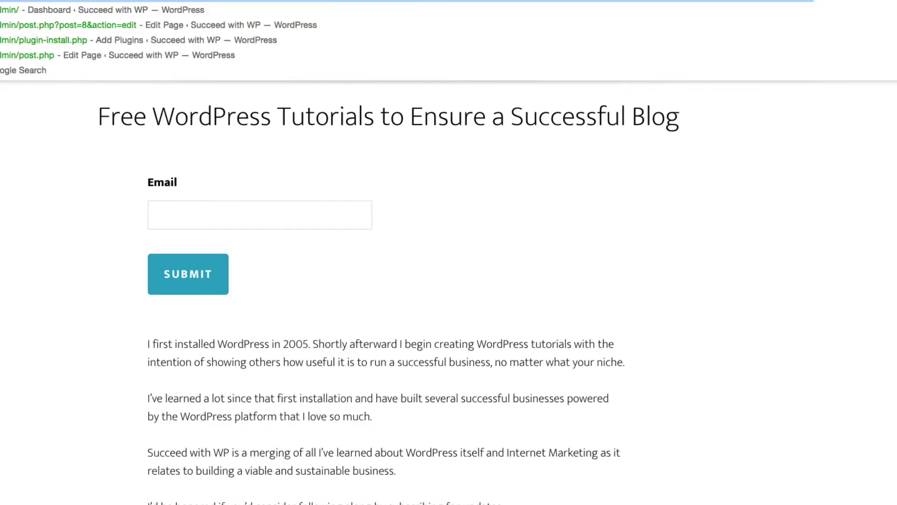
Load the Succeed with WP dashboard address and log in to its admin area
key(Down)
key(Return)
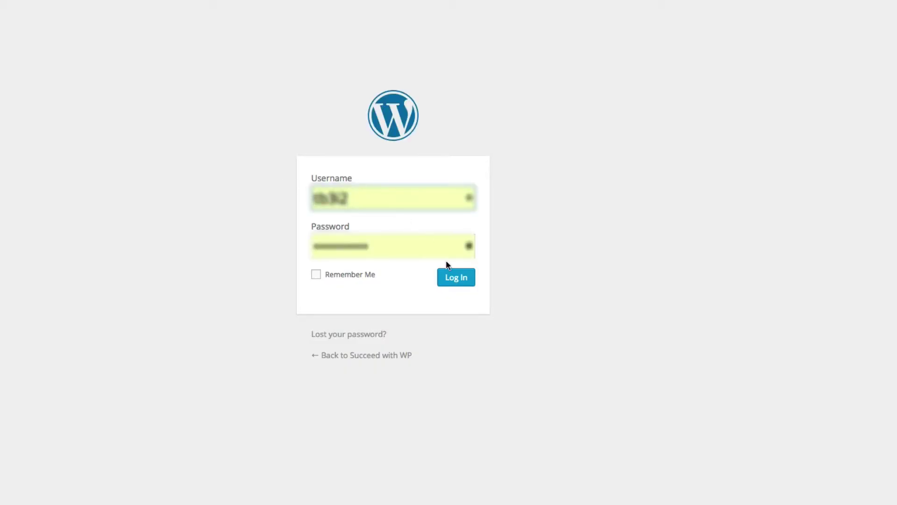
click(456, 278)
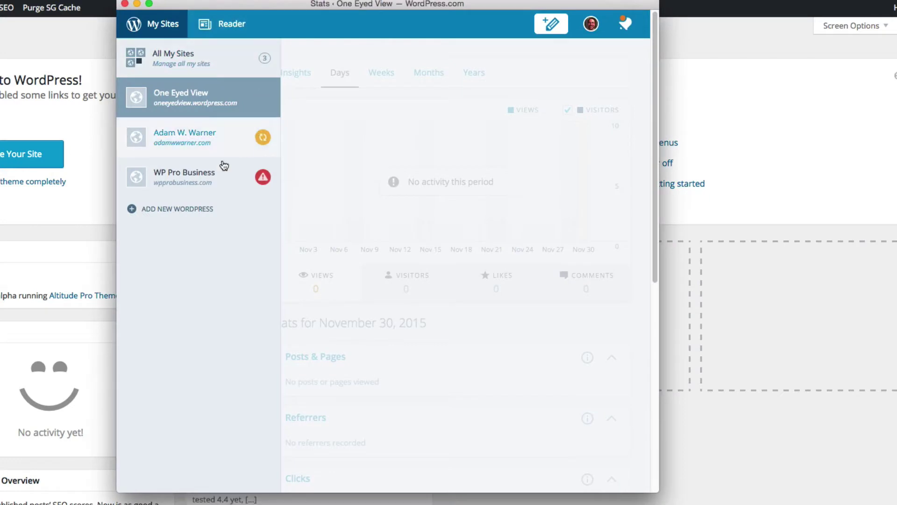
Try Add New WordPress in the app, reopen the site list, then hide the app
click(201, 213)
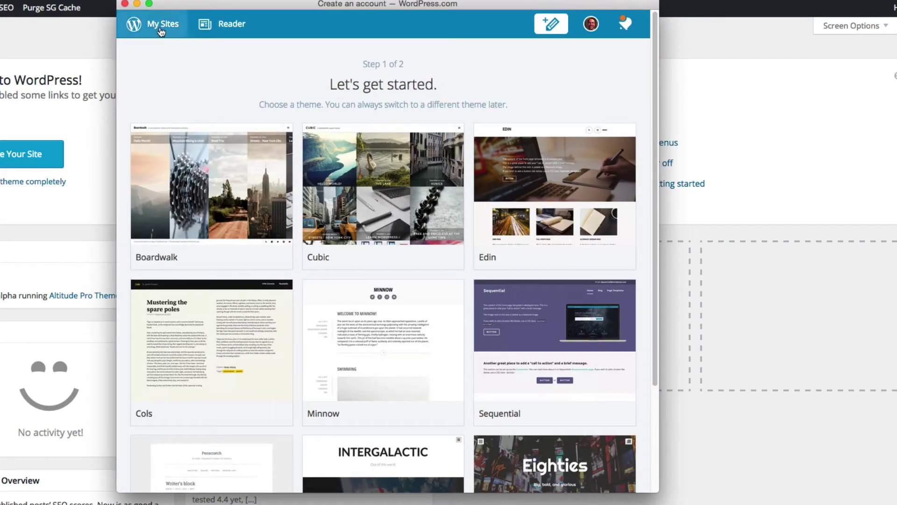
click(160, 32)
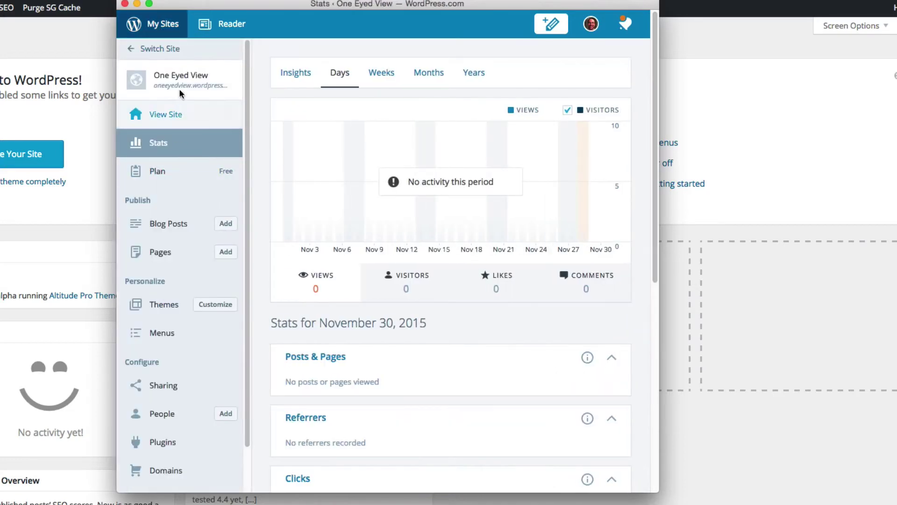
click(158, 50)
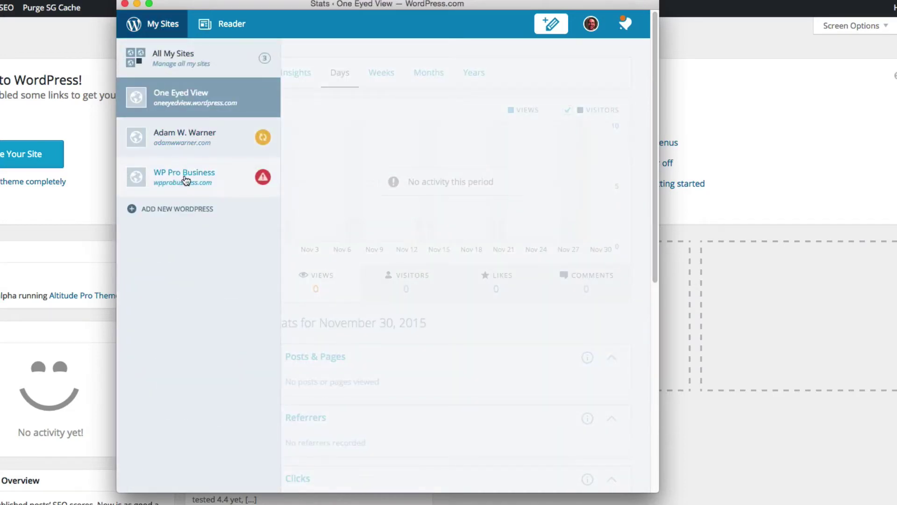
key(super+q)
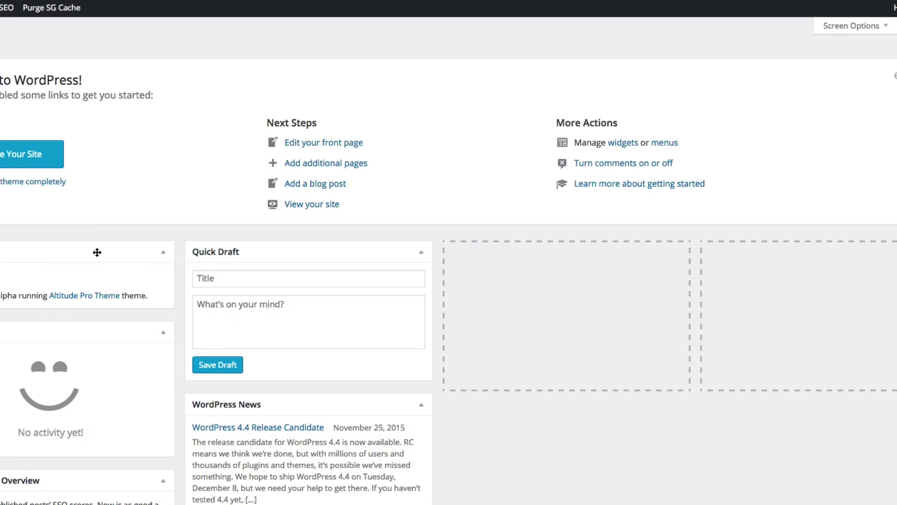
scroll(131, 292, down, 1)
scroll(131, 292, down, 5)
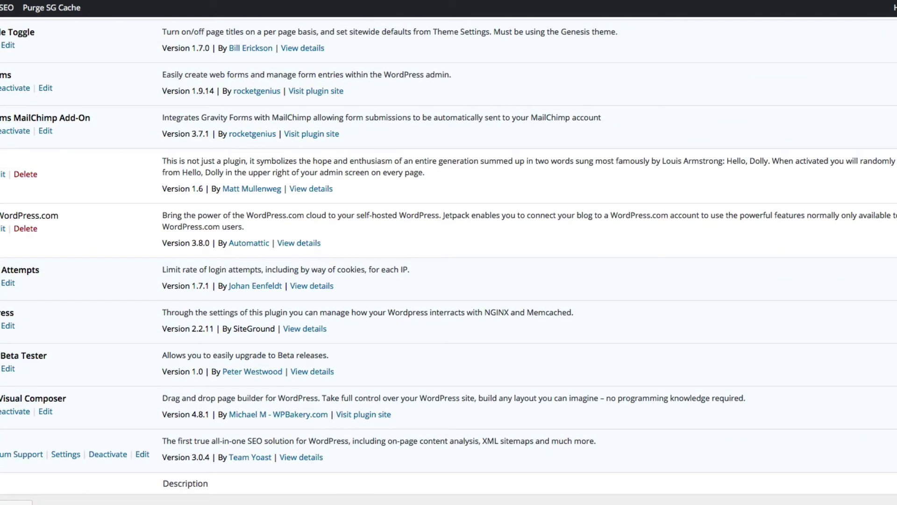
scroll(449, 261, up, 5)
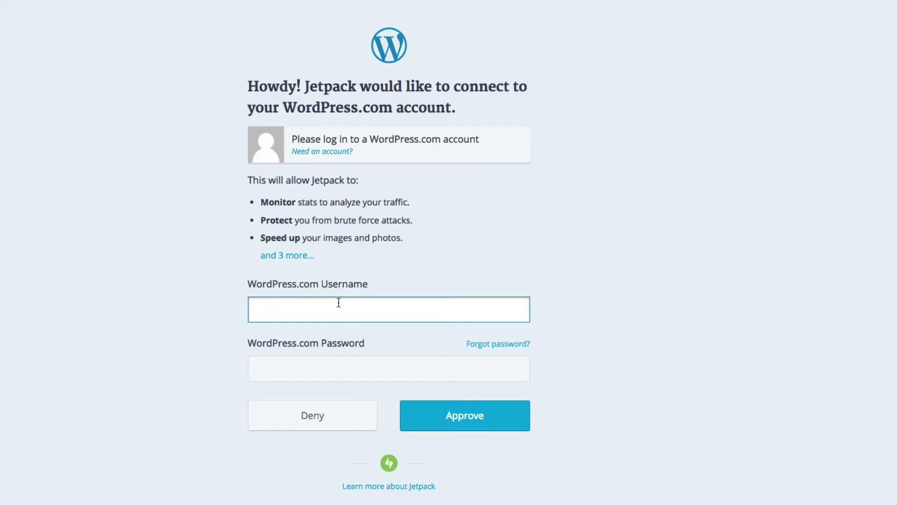
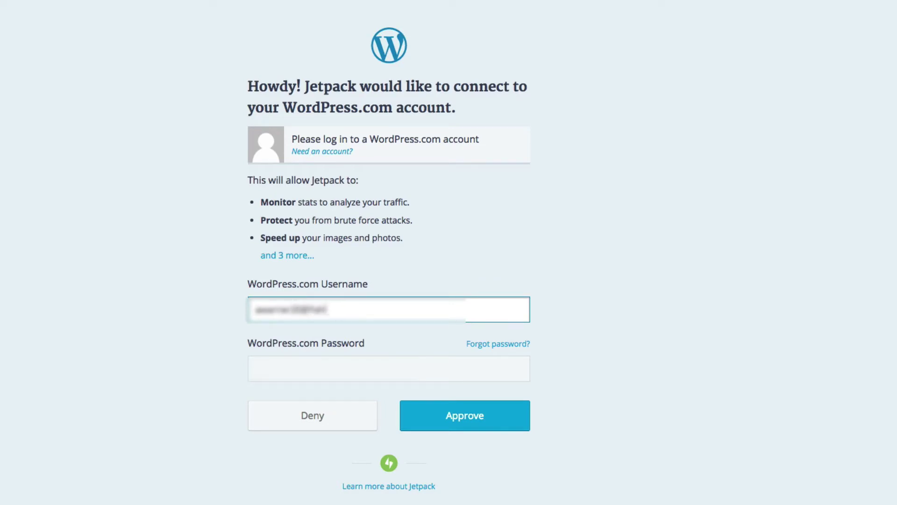
Approve the Jetpack connection using the corrected WordPress.com username and password
key(BackSpace)
key(BackSpace)
key(BackSpace)
key(BackSpace)
key(BackSpace)
text(yahoo.com)
key(Tab)
text(password)
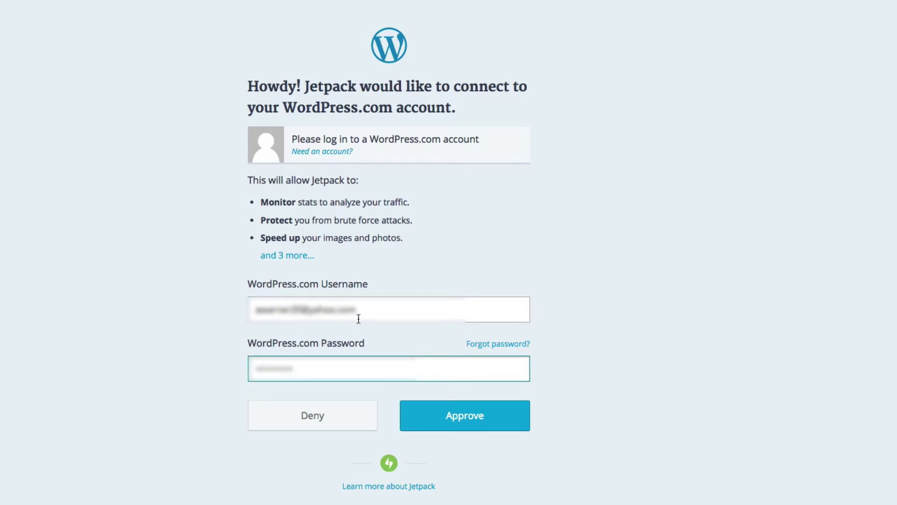
click(443, 418)
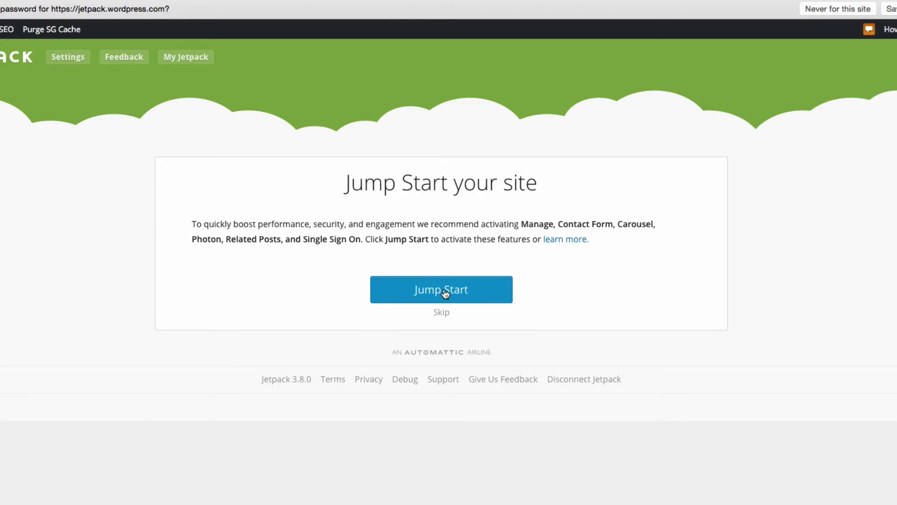
Activate the recommended Jetpack features and filter the module list to Active
click(444, 294)
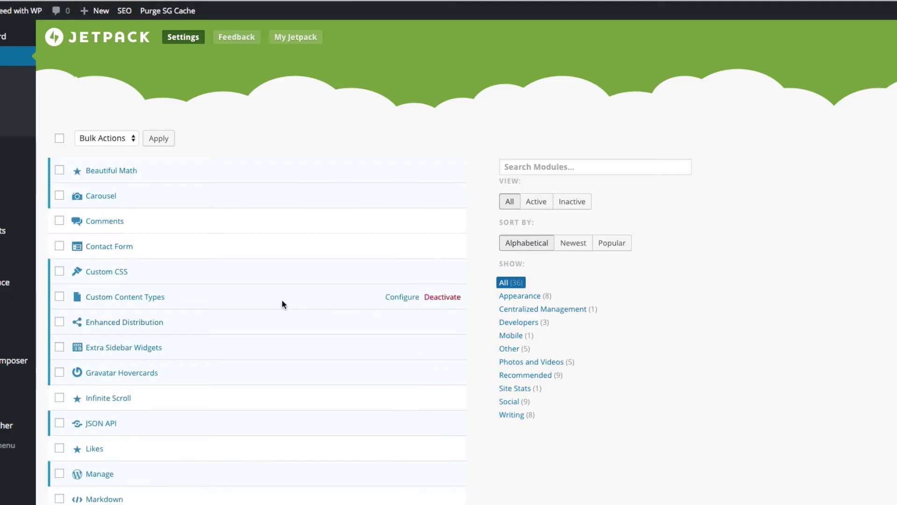
click(537, 201)
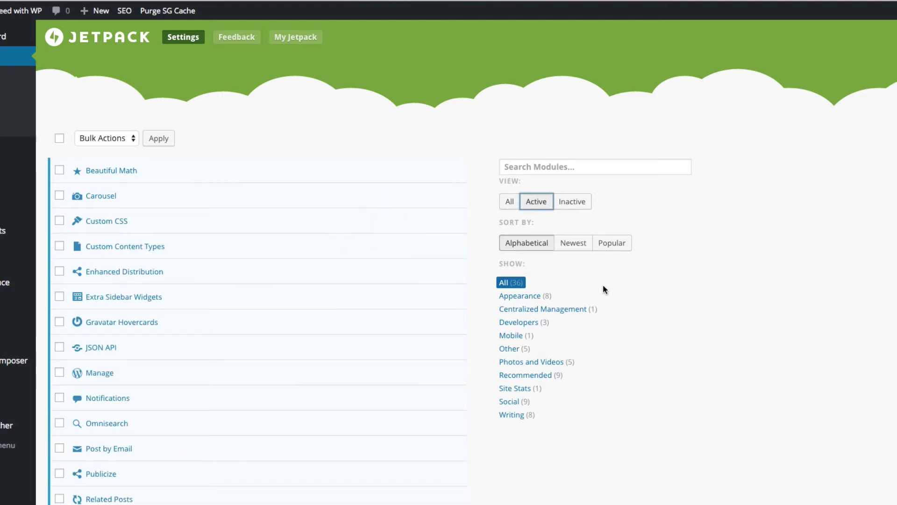
click(573, 202)
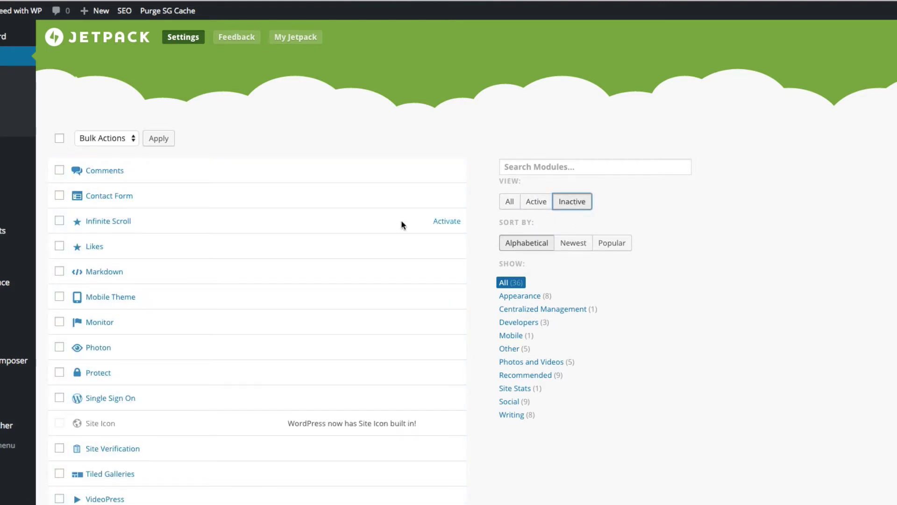
scroll(321, 258, down, 3)
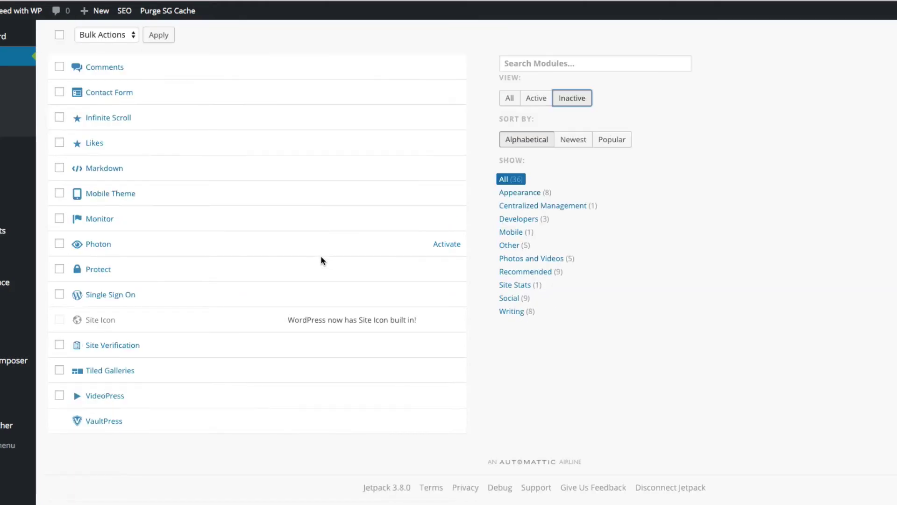
scroll(318, 270, up, 1)
scroll(317, 273, up, 2)
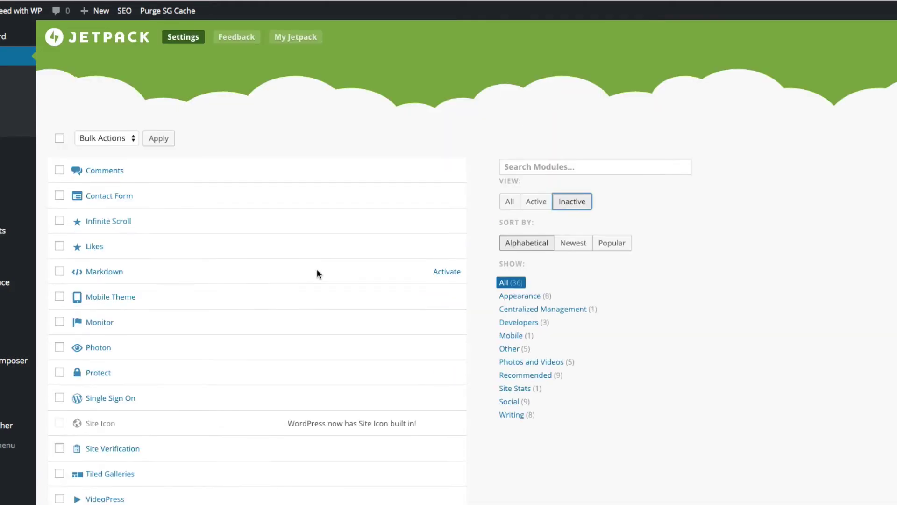
click(542, 202)
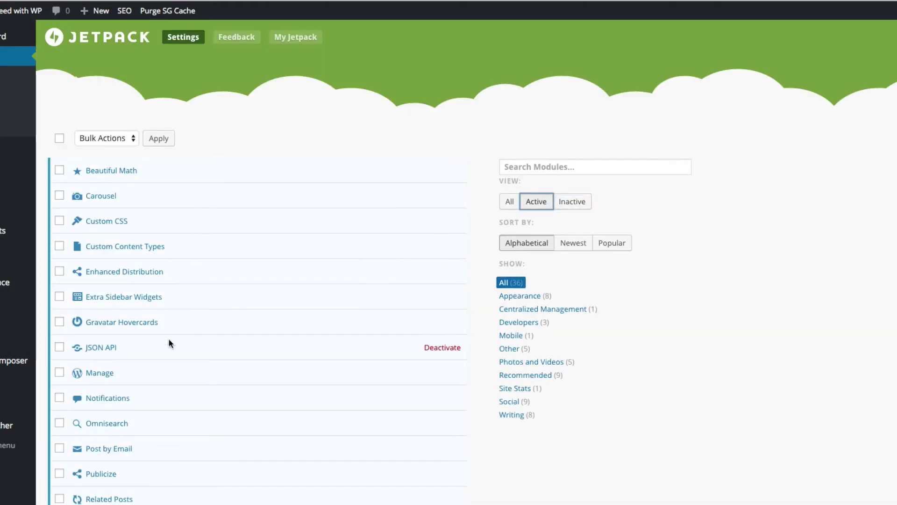
scroll(168, 340, down, 2)
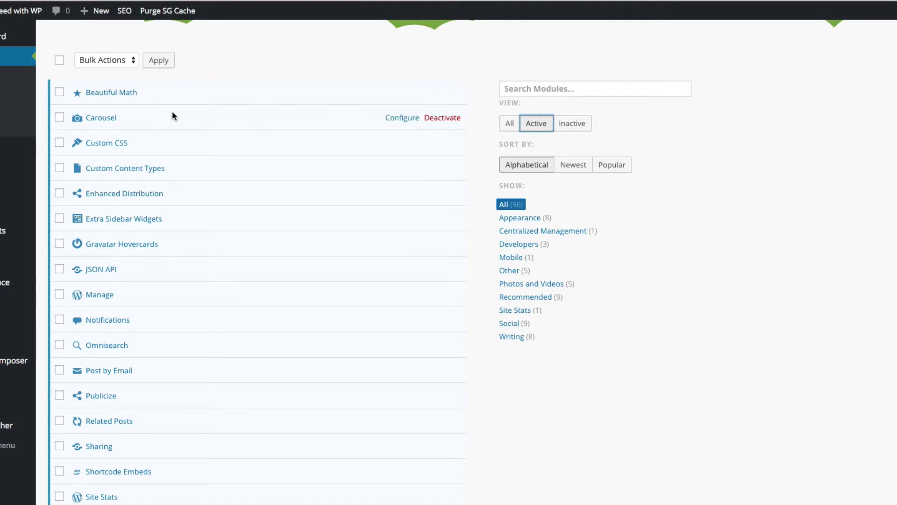
Bulk-deactivate every active module except Manage, then check the Inactive and Active lists
click(60, 63)
click(60, 295)
scroll(233, 358, down, 1)
scroll(233, 359, down, 2)
scroll(232, 363, down, 2)
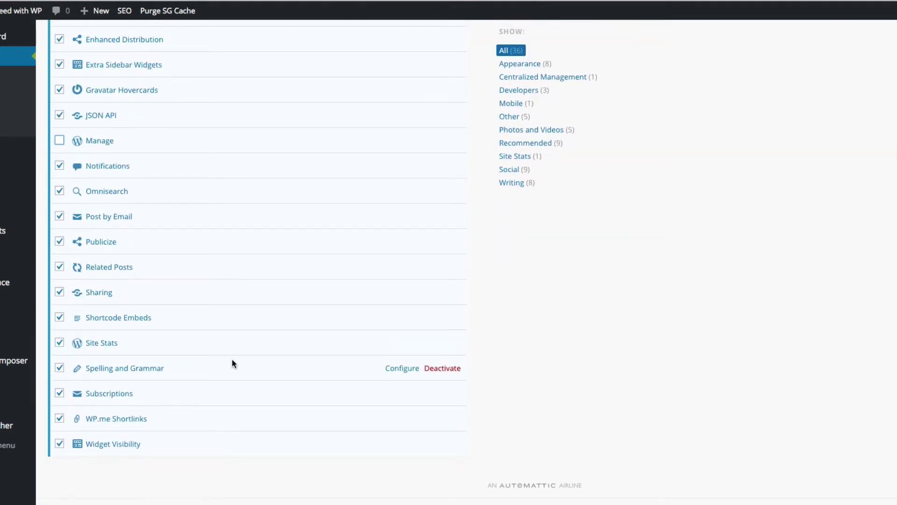
scroll(232, 363, up, 5)
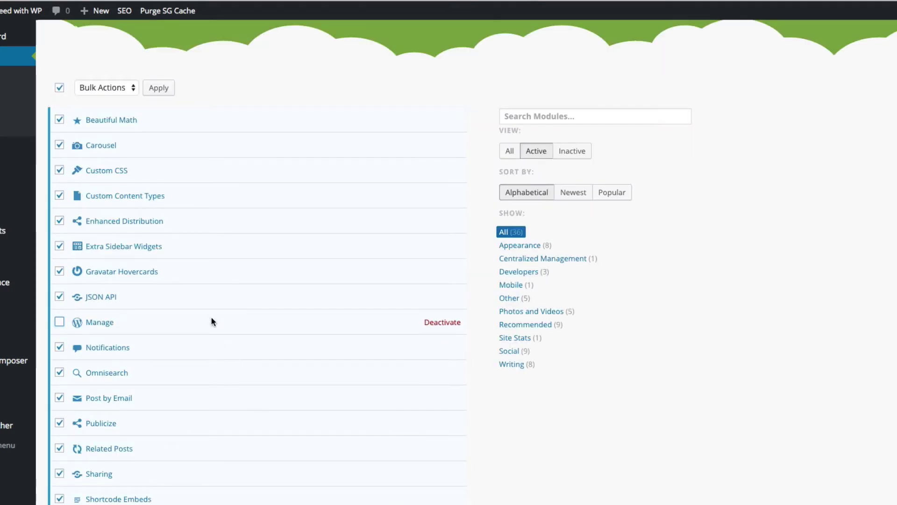
click(135, 89)
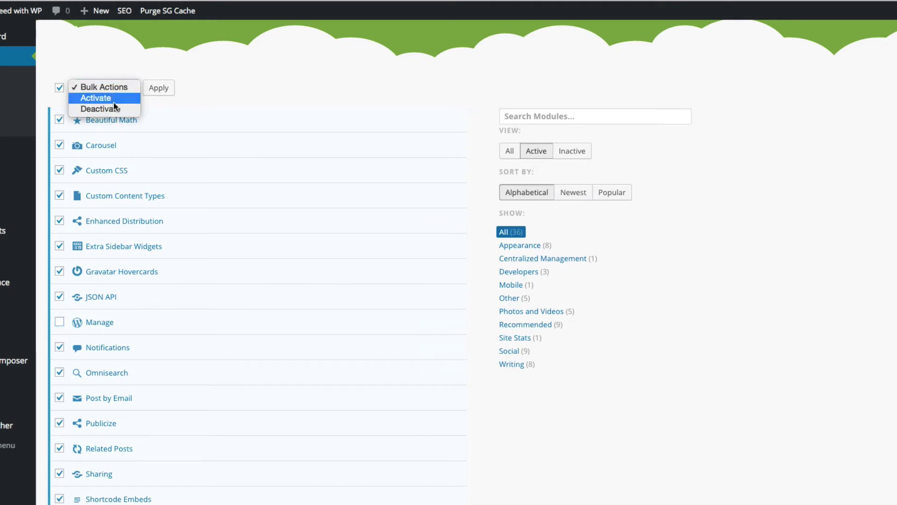
click(115, 108)
click(163, 91)
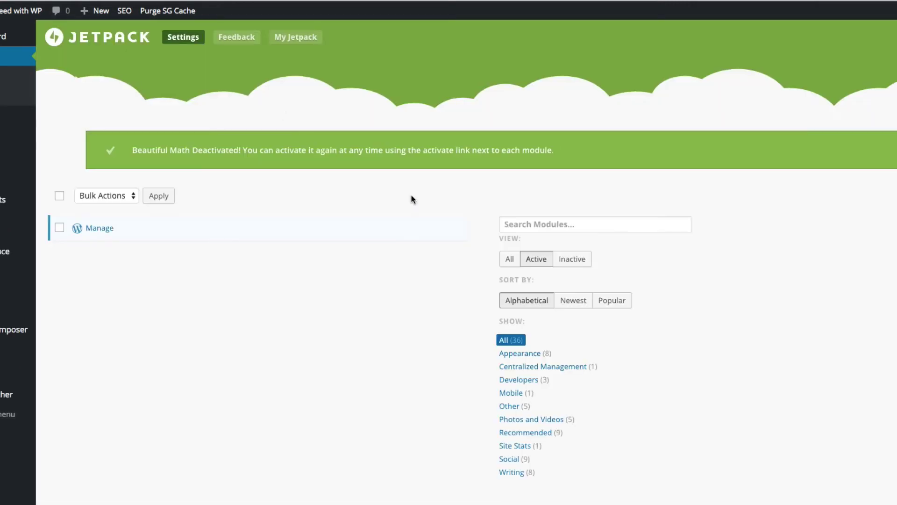
click(574, 262)
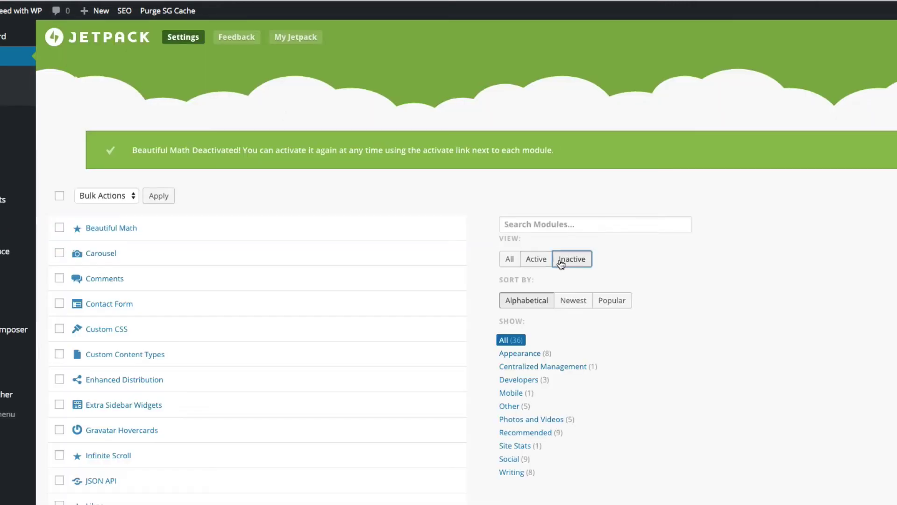
click(539, 265)
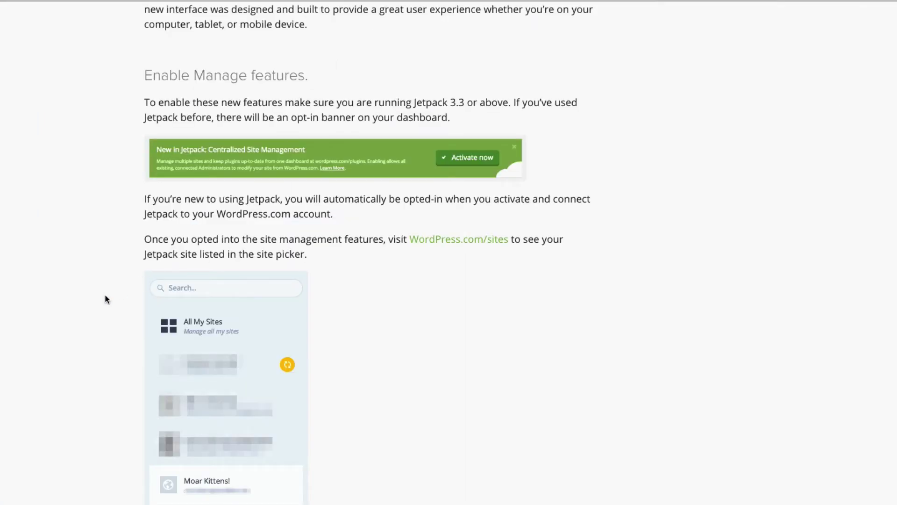
scroll(105, 300, down, 1)
scroll(106, 300, down, 1)
scroll(106, 300, down, 2)
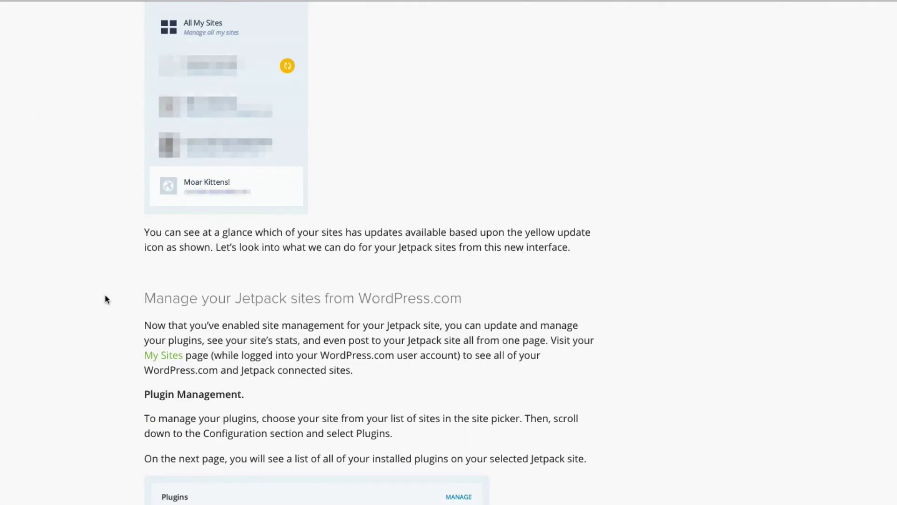
scroll(104, 294, down, 1)
scroll(104, 294, down, 2)
scroll(105, 294, down, 1)
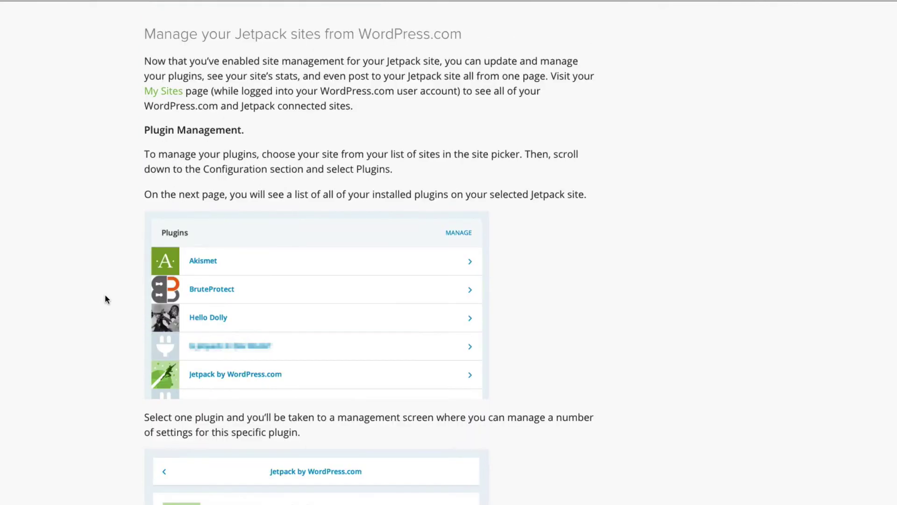
scroll(104, 299, up, 4)
scroll(107, 299, up, 5)
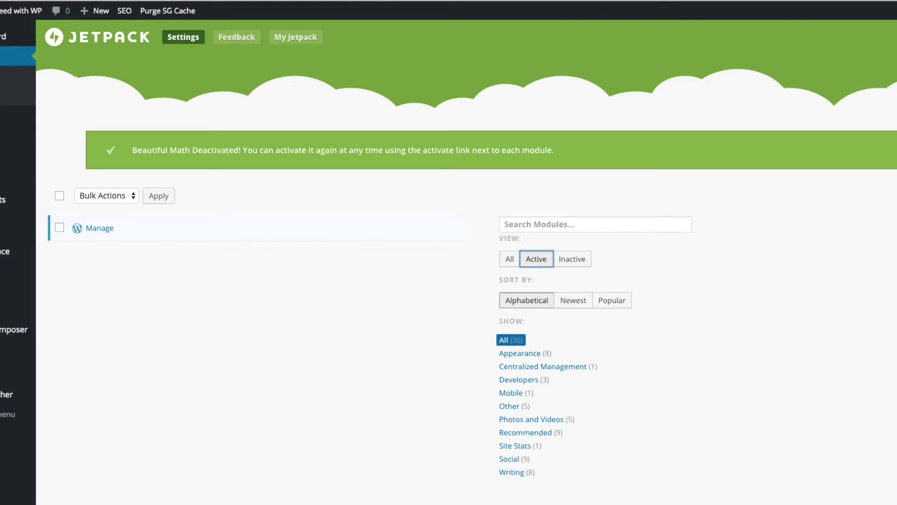
In the app, switch from All My Sites to the Succeed with WP Stats view
key(super+Tab)
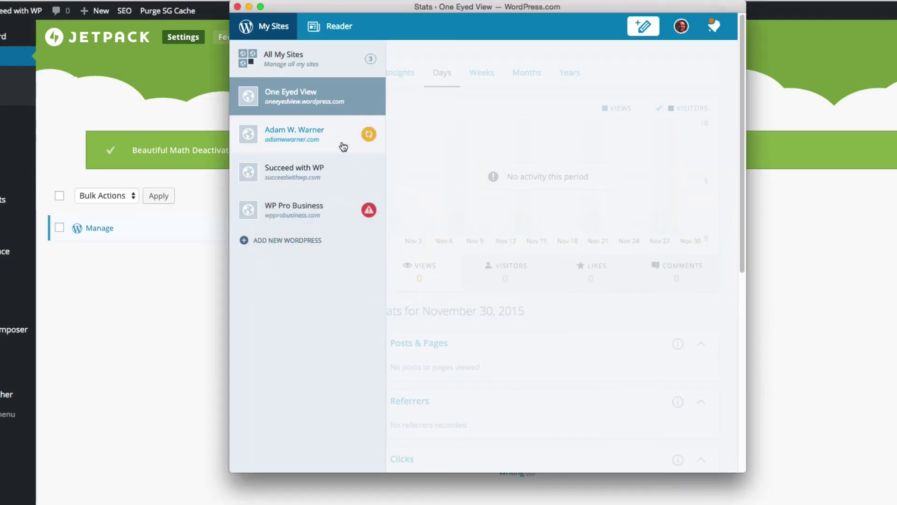
click(283, 65)
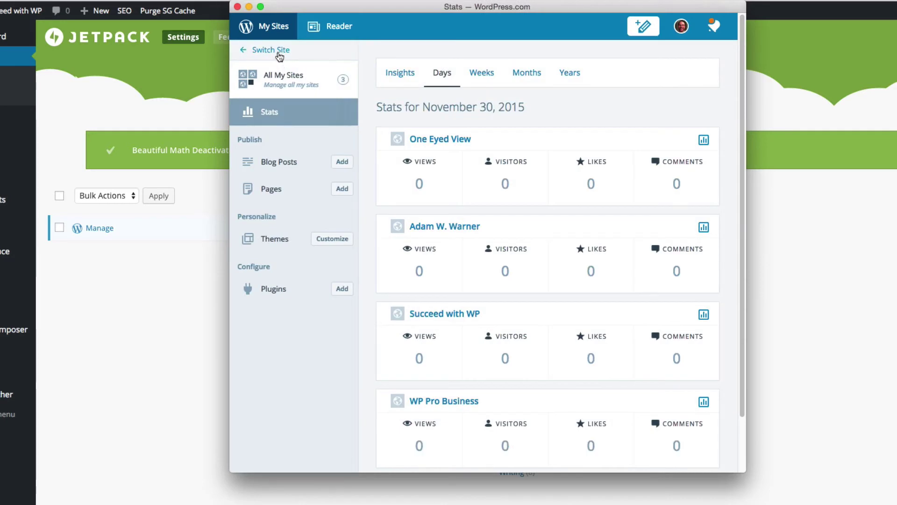
click(279, 52)
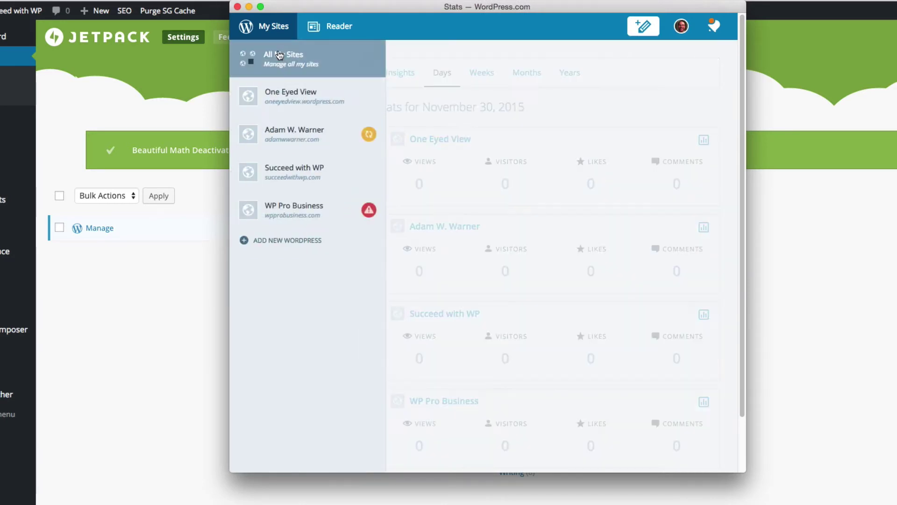
click(313, 176)
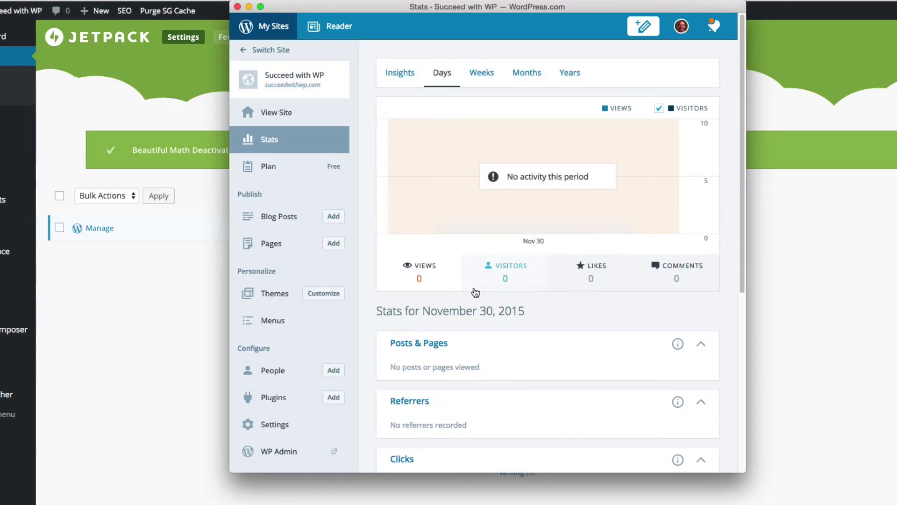
scroll(535, 338, down, 2)
scroll(535, 338, down, 2)
scroll(534, 338, down, 2)
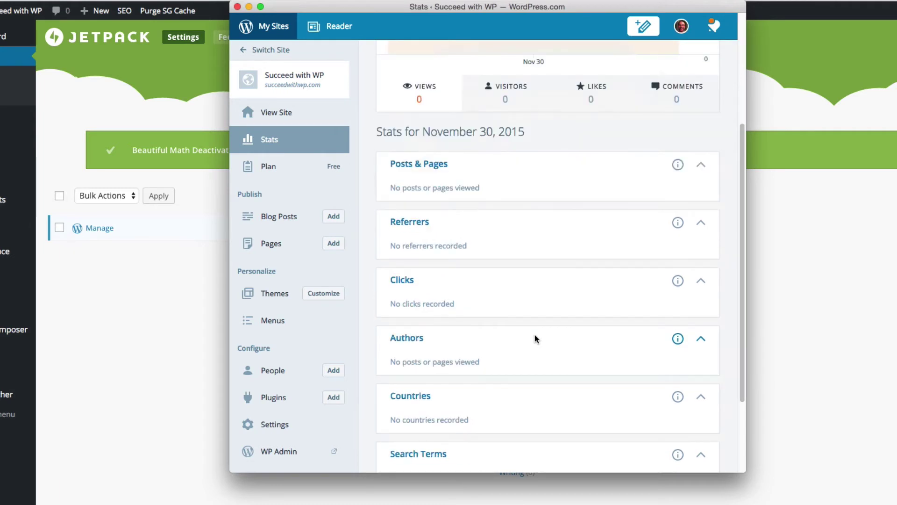
scroll(534, 338, down, 3)
scroll(535, 337, up, 5)
scroll(535, 337, up, 3)
scroll(535, 336, up, 2)
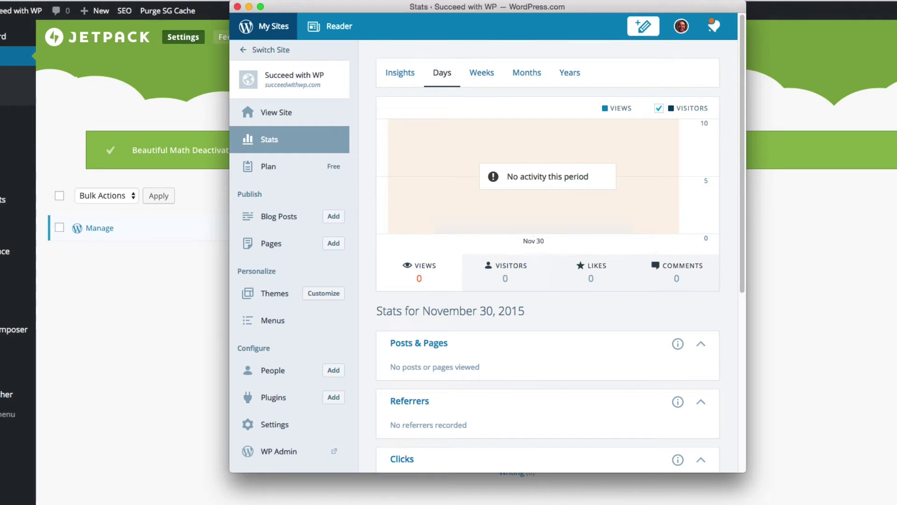
click(4, 122)
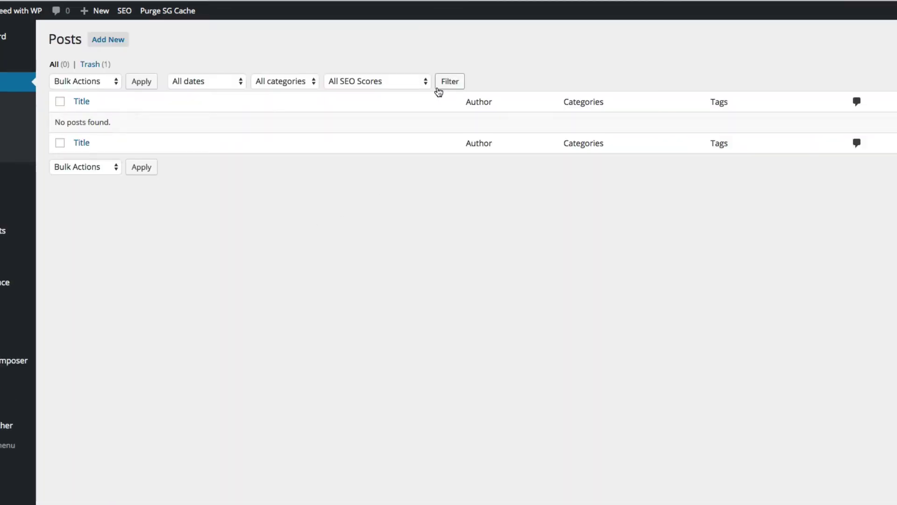
key(super+Tab)
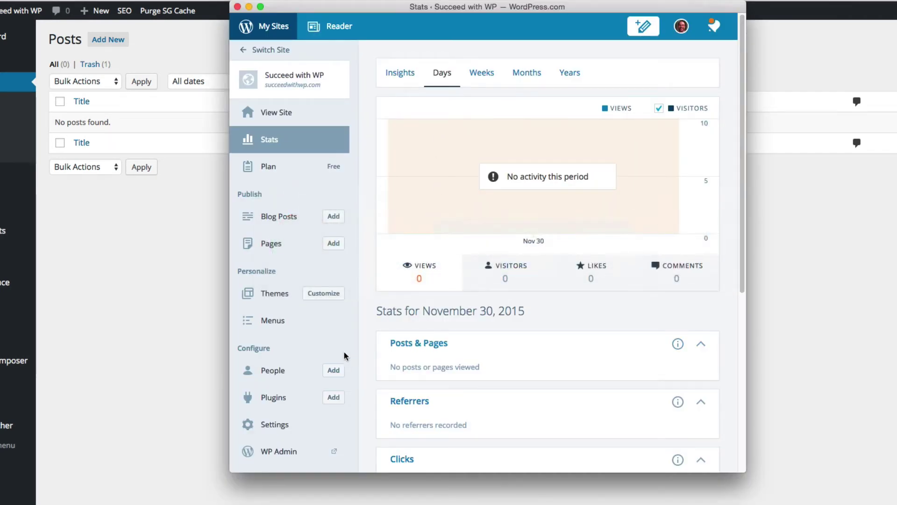
Create a Succeed with WP post titled 'Test Post' with pasted Lorem Ipsum paragraphs
click(333, 218)
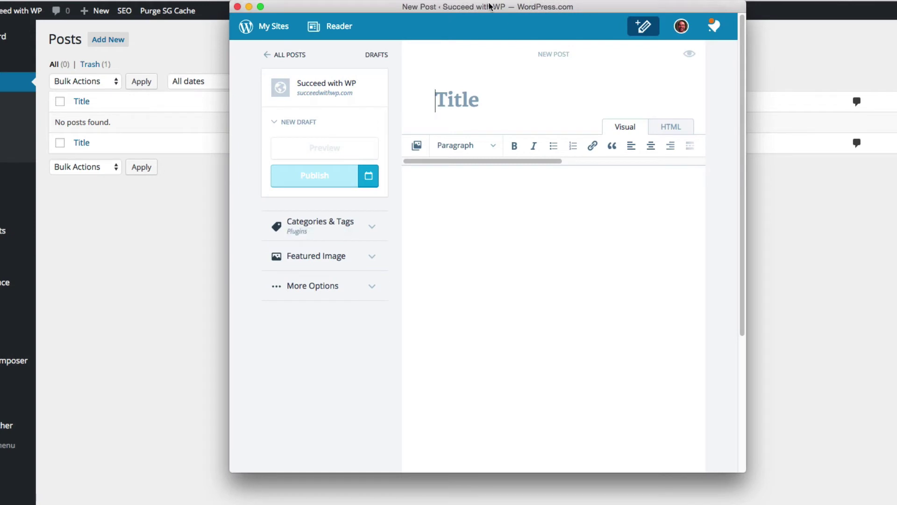
drag(489, 7, 354, 4)
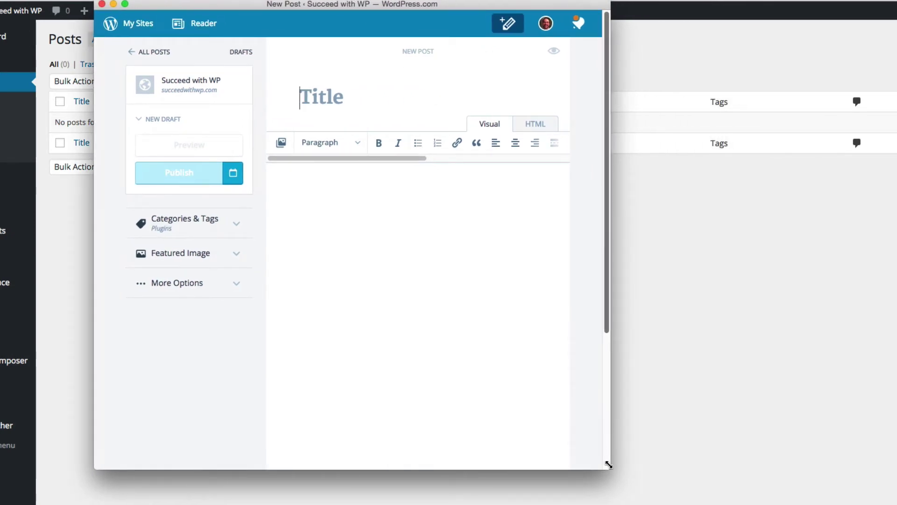
drag(609, 464, 842, 463)
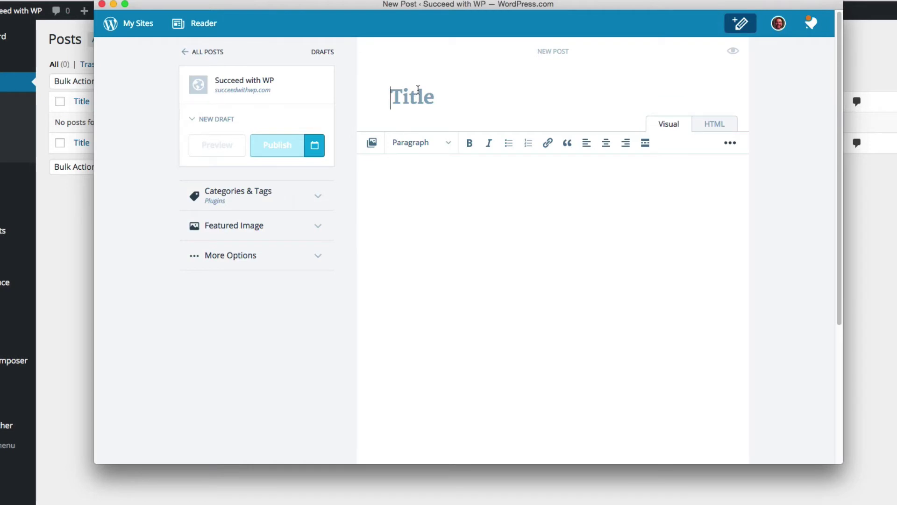
text(Test Post)
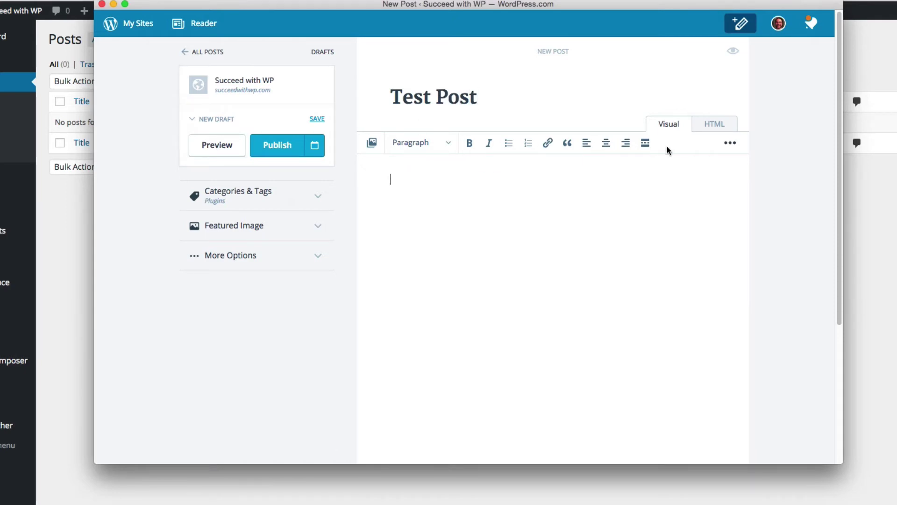
click(726, 150)
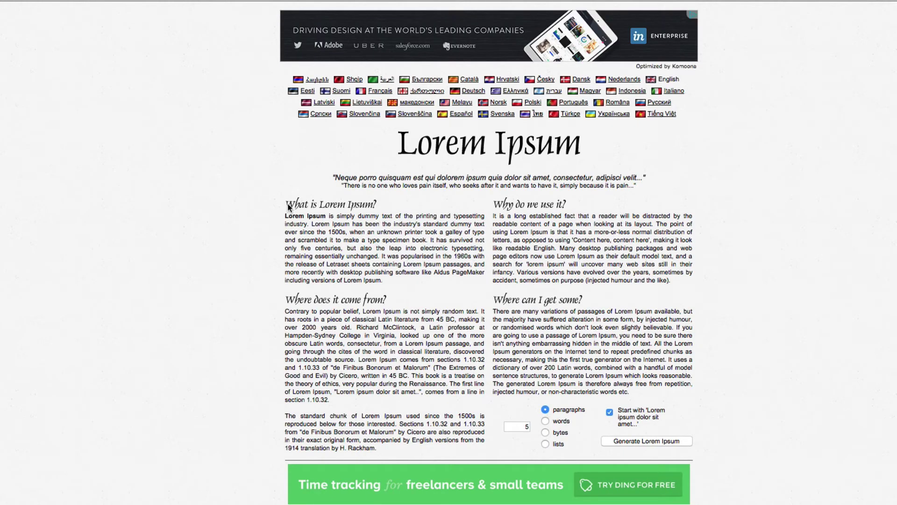
drag(285, 216, 348, 398)
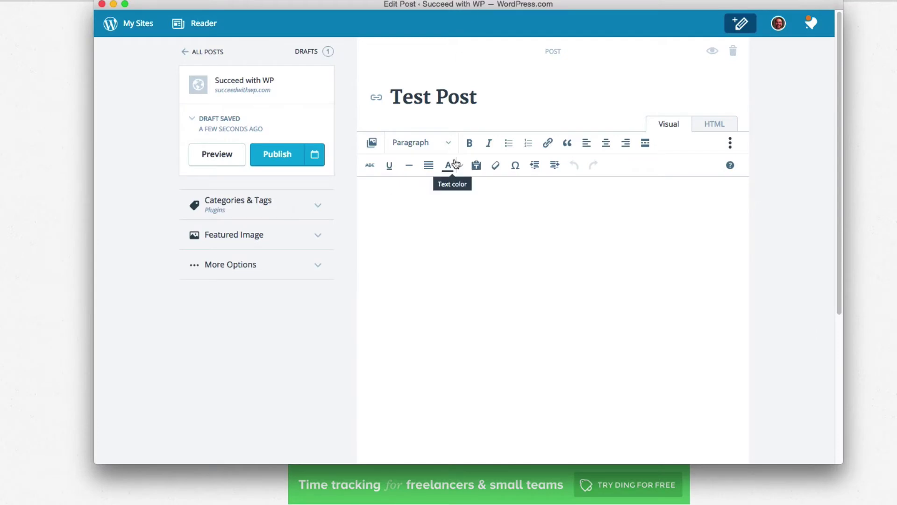
key(ctrl+v)
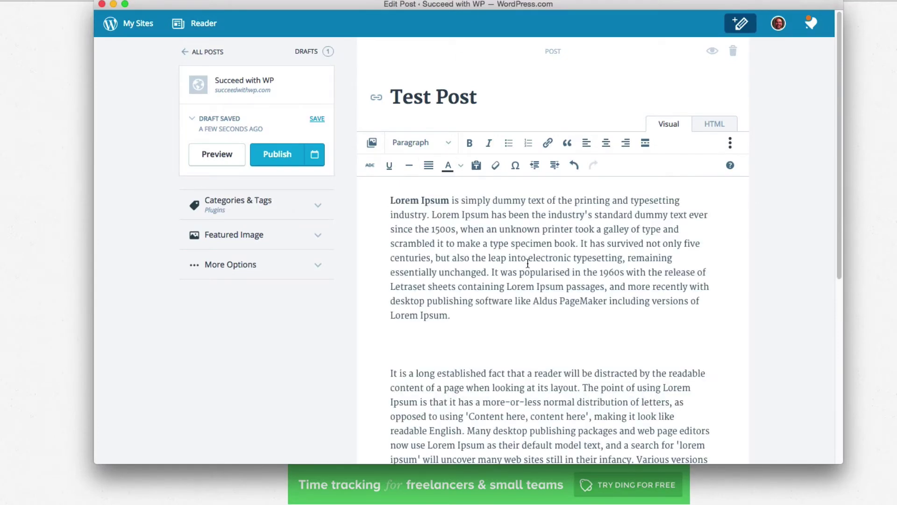
Upload the Christmas-tree photo and insert it between the two Lorem Ipsum paragraphs
click(474, 340)
click(375, 146)
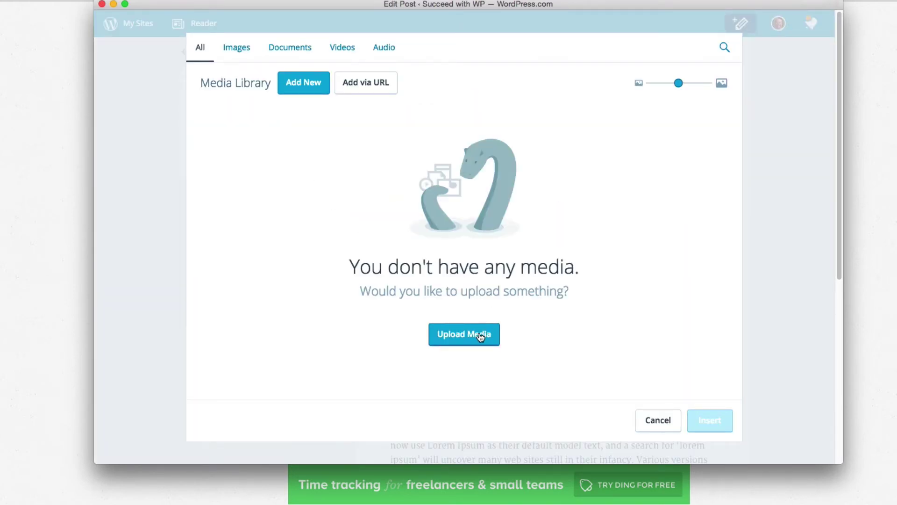
click(481, 337)
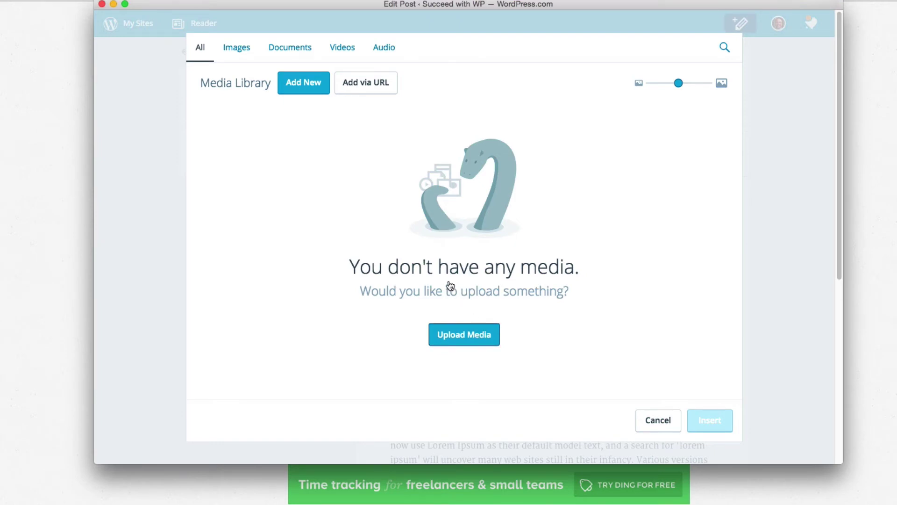
click(651, 181)
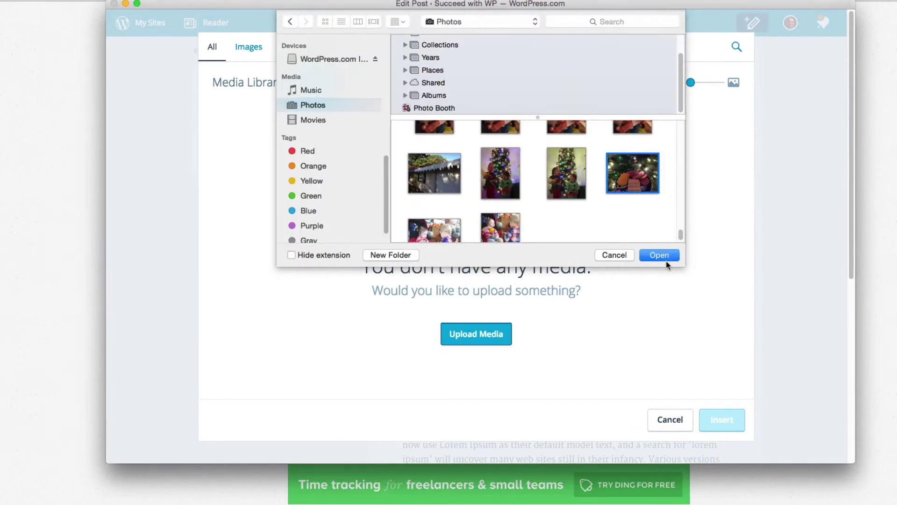
click(659, 255)
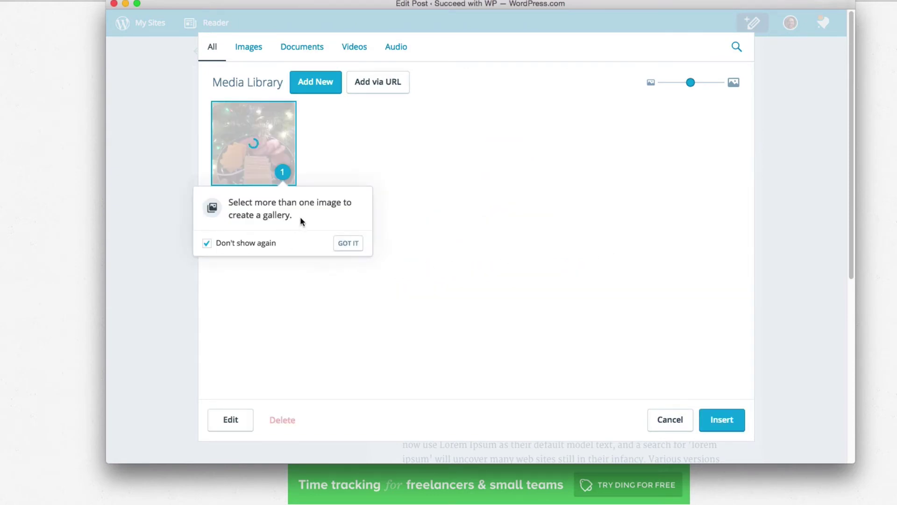
click(357, 245)
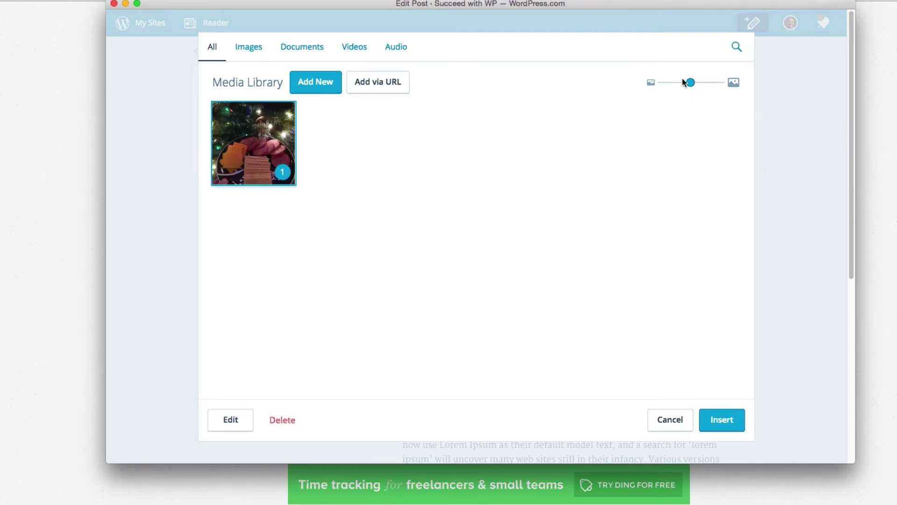
mouse_move(692, 83)
mouse_down()
mouse_move(719, 84)
mouse_move(692, 86)
mouse_up()
click(718, 420)
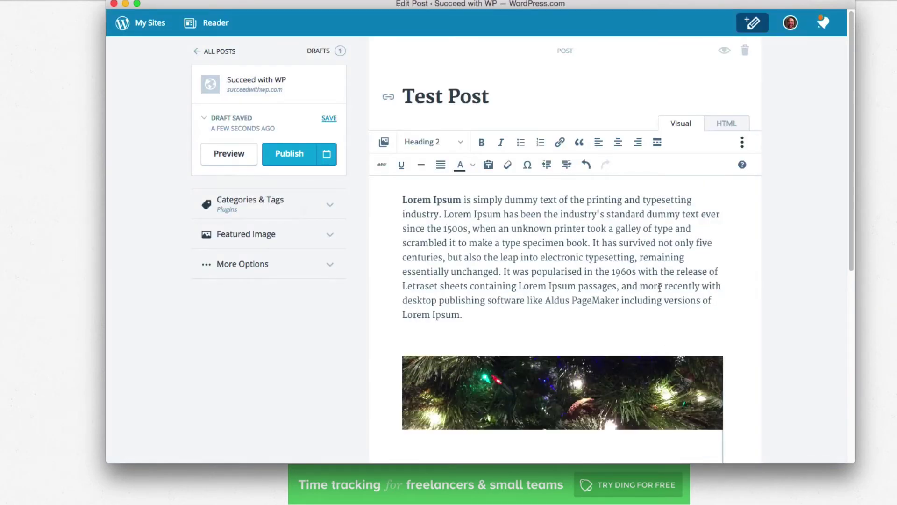
scroll(659, 287, down, 1)
scroll(662, 282, down, 2)
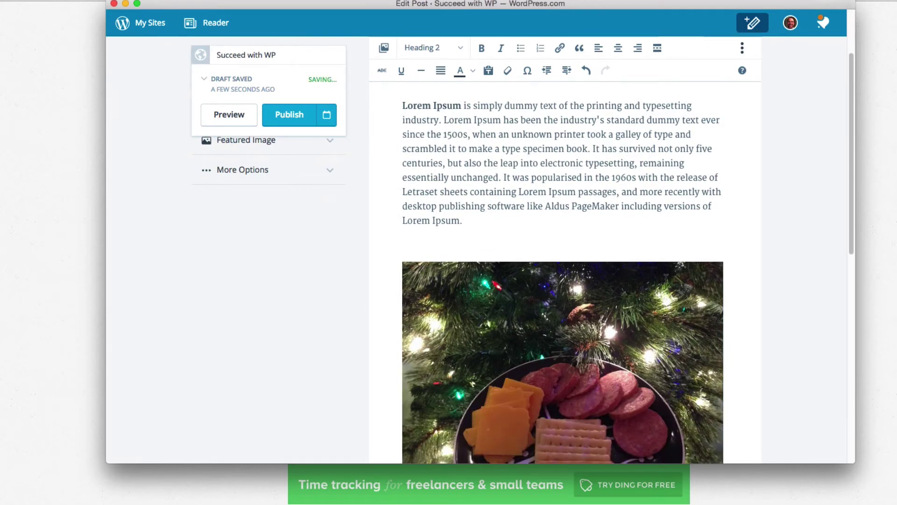
scroll(495, 249, down, 1)
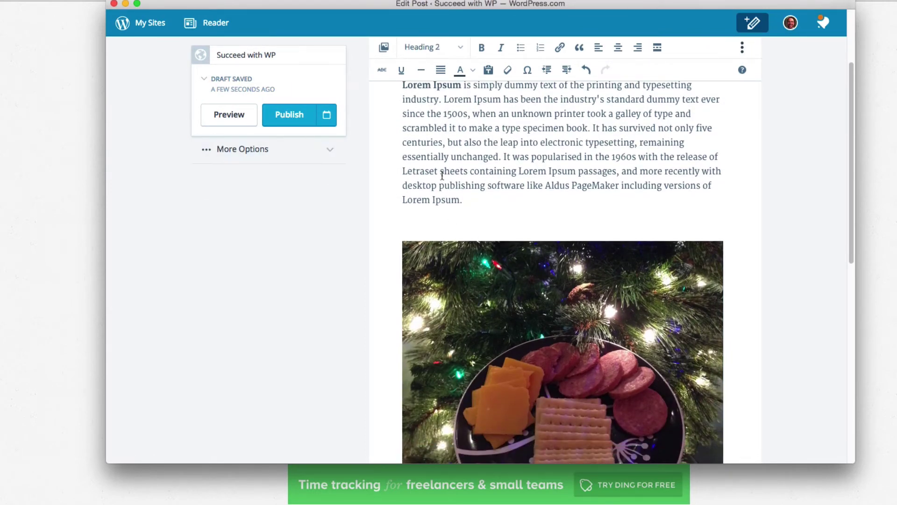
scroll(523, 225, down, 1)
Center the Christmas-tree image and caption it 'This is my caption'
click(522, 225)
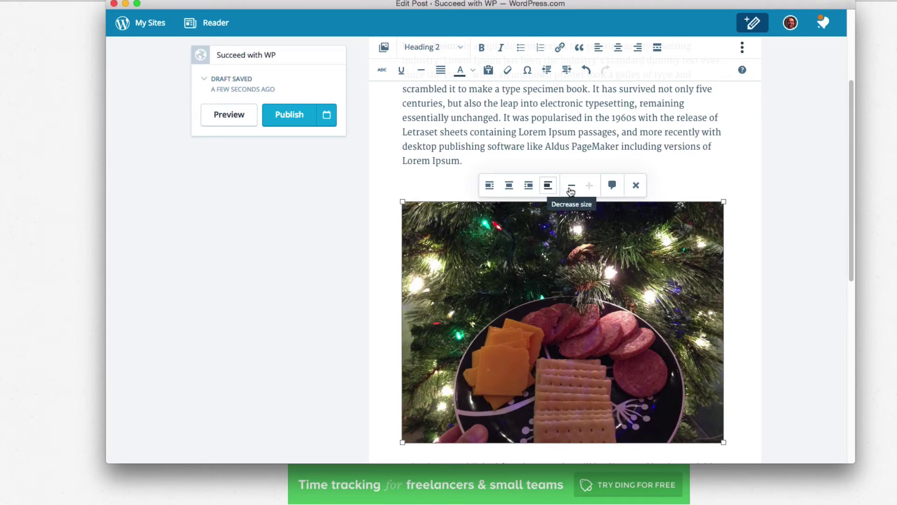
click(510, 186)
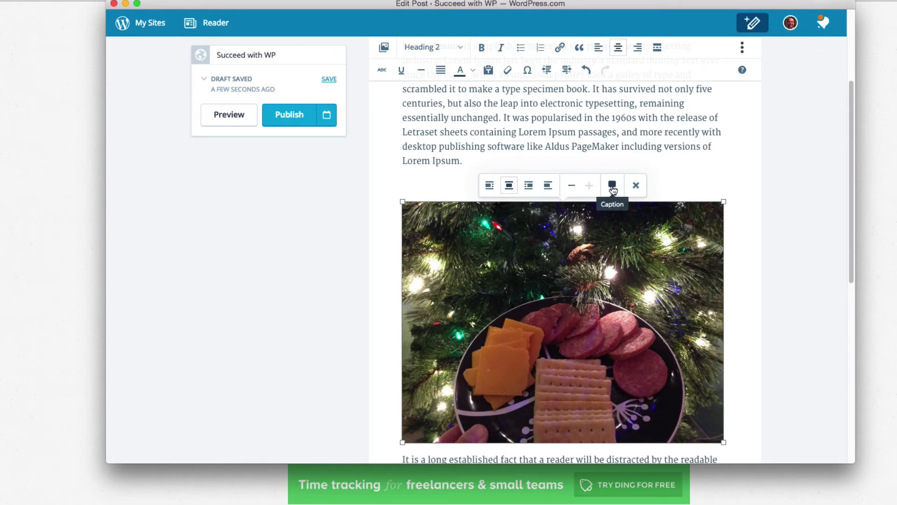
scroll(644, 259, down, 1)
scroll(644, 258, down, 4)
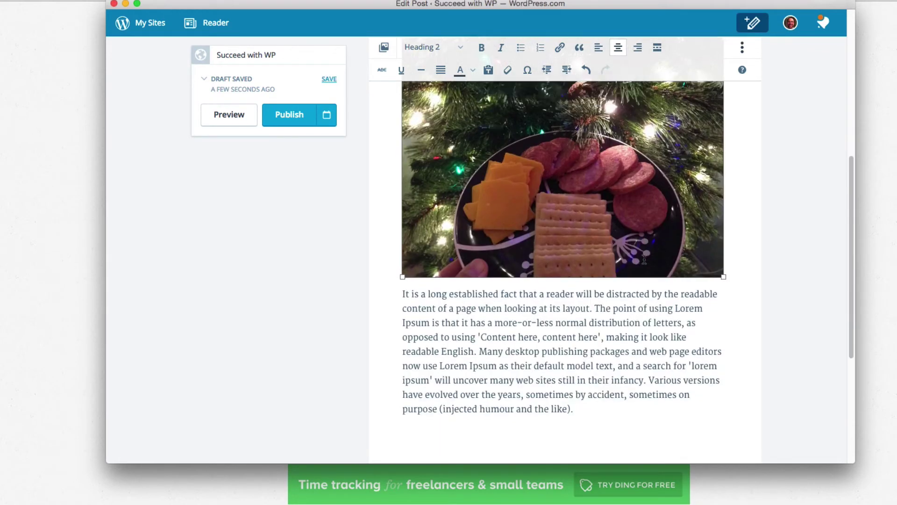
scroll(644, 259, up, 5)
scroll(645, 259, down, 8)
scroll(644, 259, down, 3)
scroll(644, 259, up, 1)
scroll(644, 259, up, 7)
scroll(645, 259, up, 2)
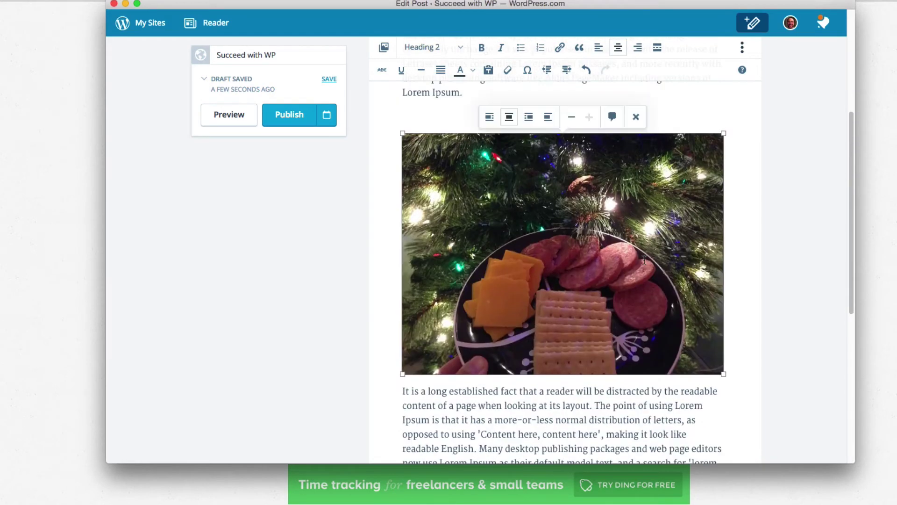
scroll(645, 260, up, 1)
scroll(644, 259, up, 1)
scroll(644, 260, up, 2)
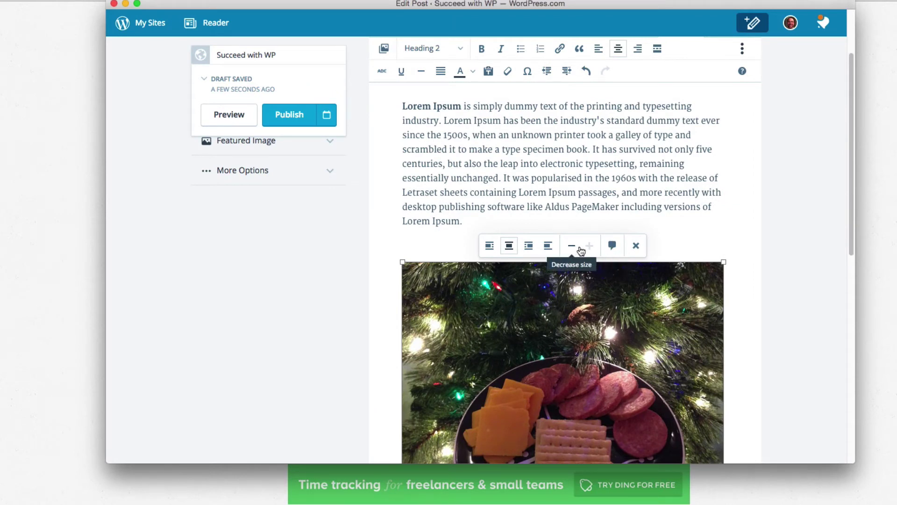
click(612, 246)
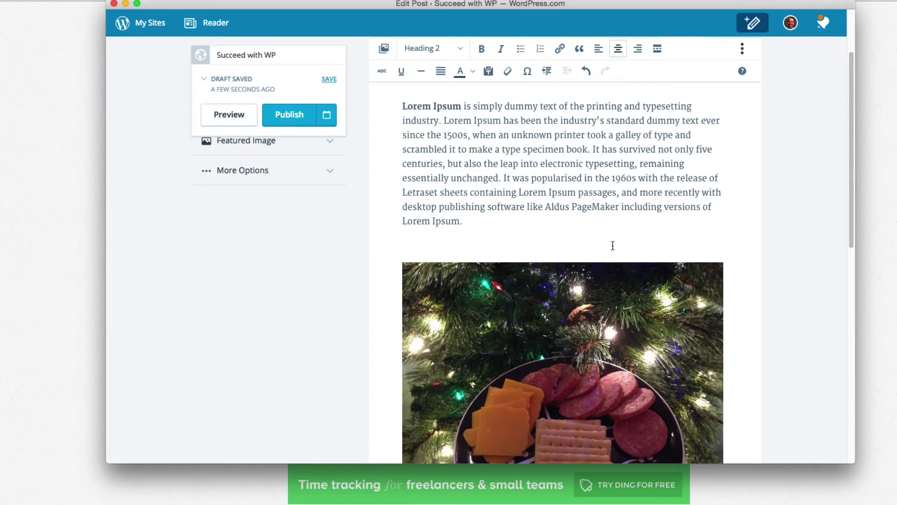
scroll(618, 251, down, 1)
scroll(619, 252, down, 4)
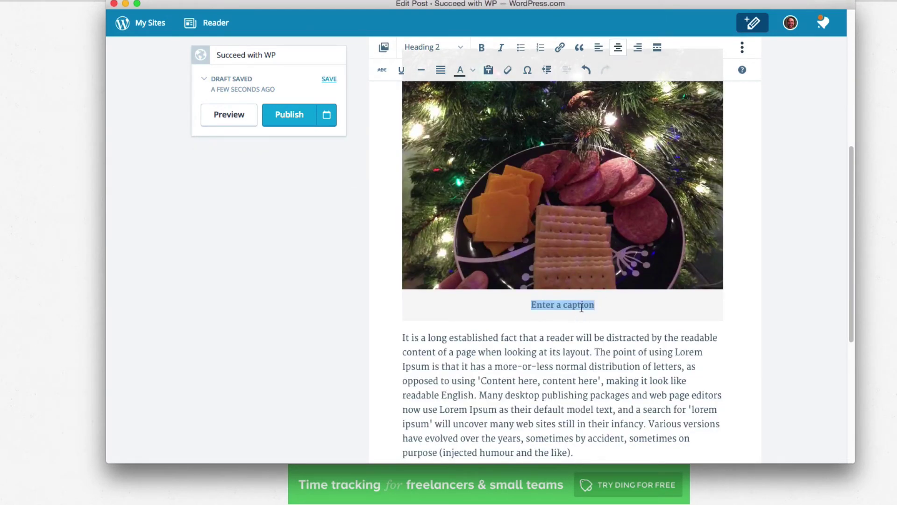
text(This is my caption)
scroll(617, 291, down, 1)
scroll(618, 291, down, 4)
Add 'This is a link' after the second paragraph as a plain Paragraph
click(617, 292)
text(This is a link)
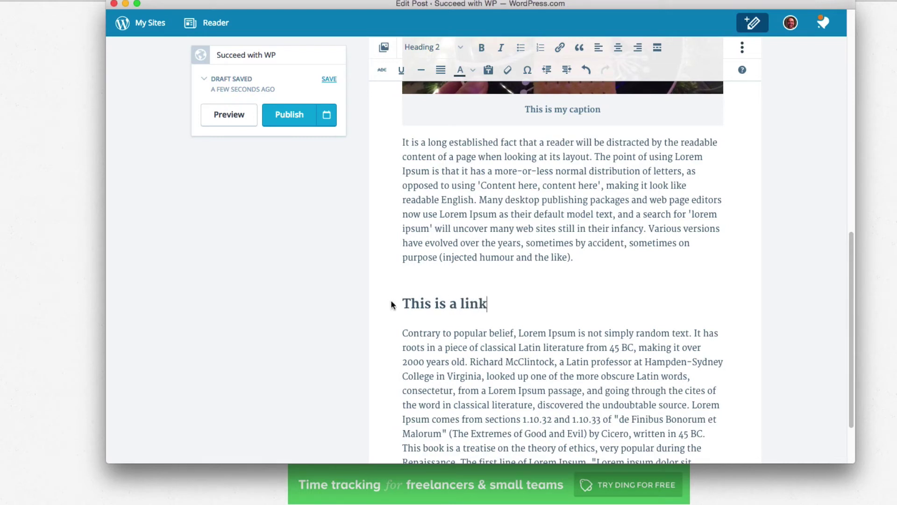
drag(402, 300, 491, 301)
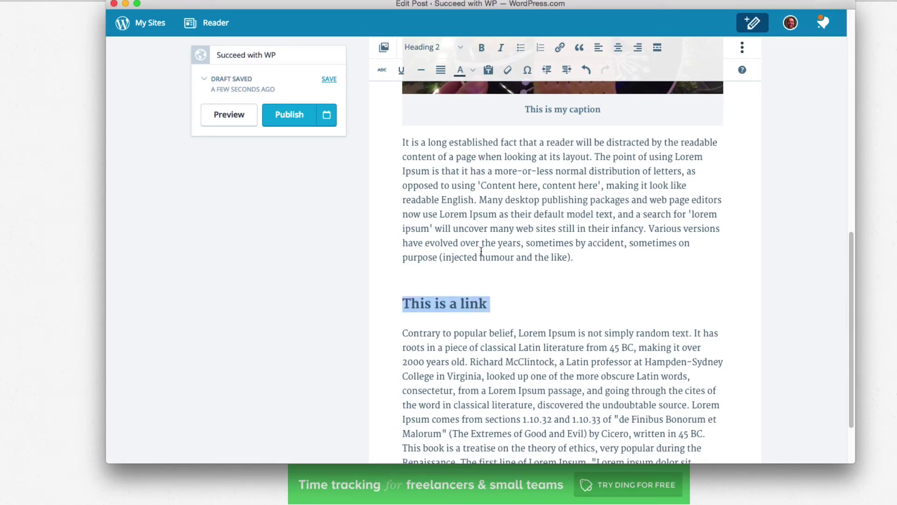
click(431, 47)
click(433, 69)
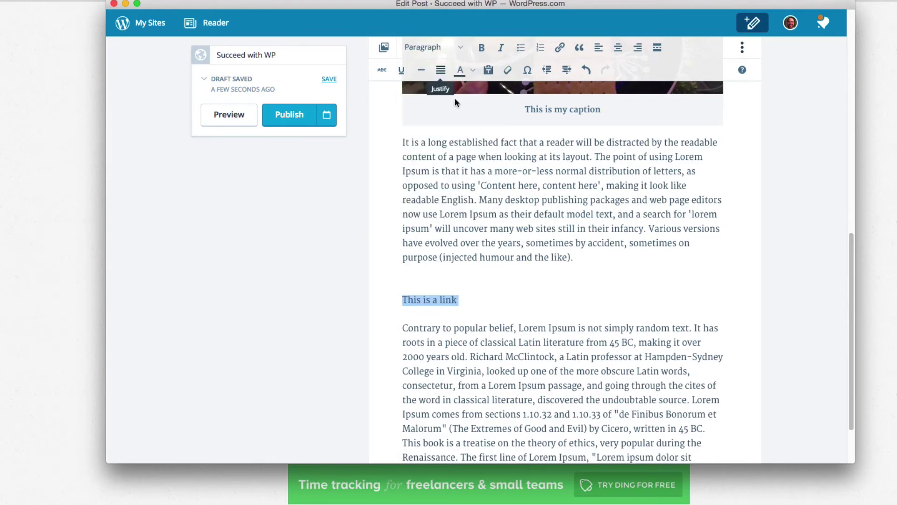
Link 'This is a link' to adamwwarner.com, opening in a new window
click(560, 47)
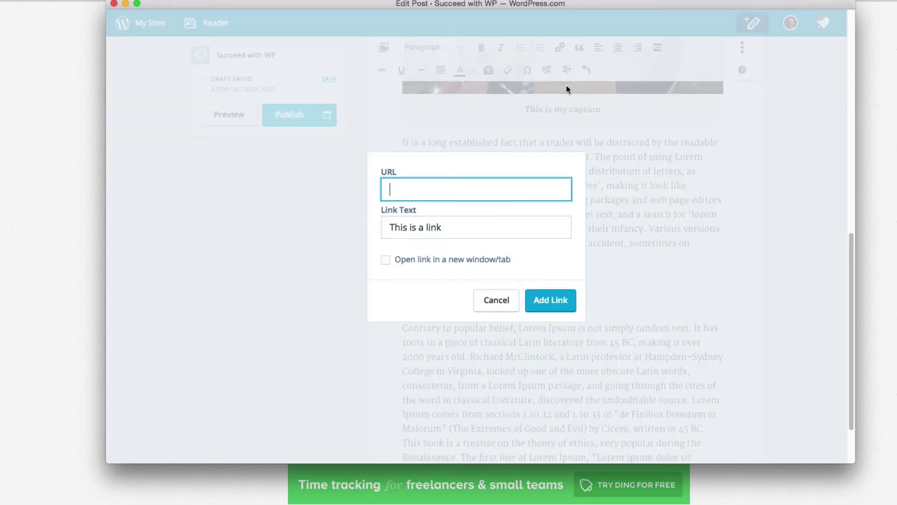
text(http://adamwwarner.com)
click(495, 259)
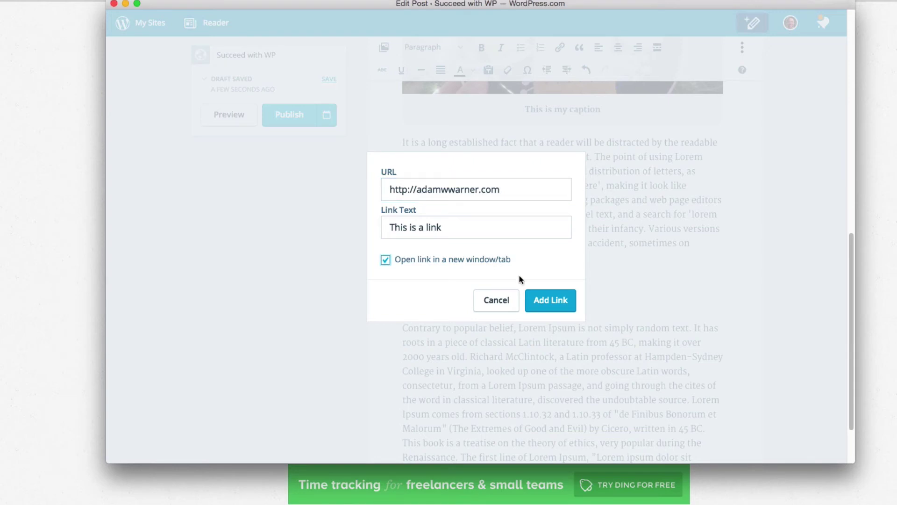
click(557, 305)
scroll(553, 304, down, 2)
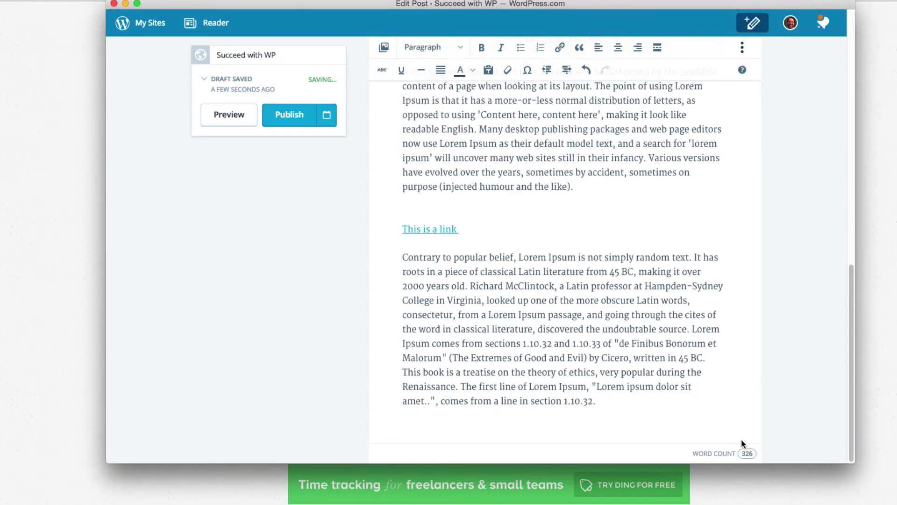
scroll(697, 251, up, 10)
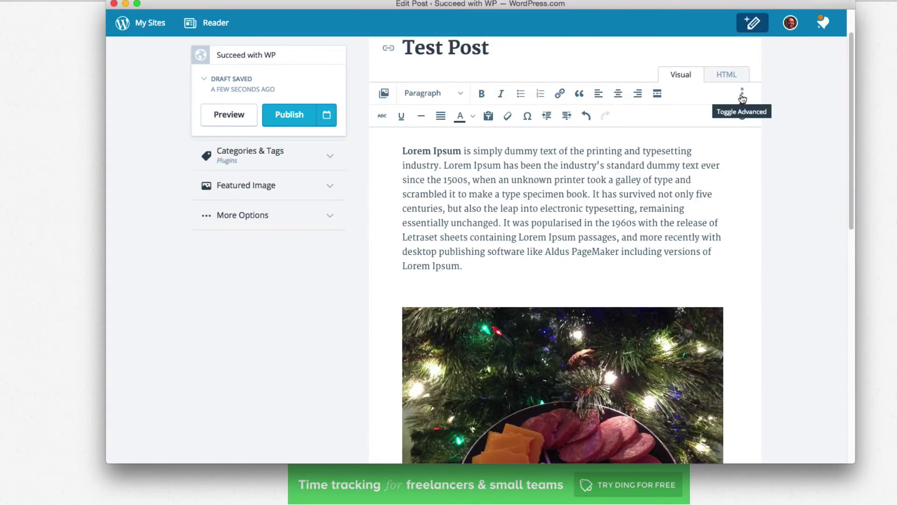
Check the HTML source, add the tag 'wordpress.com app', and expand Featured Image settings
click(729, 75)
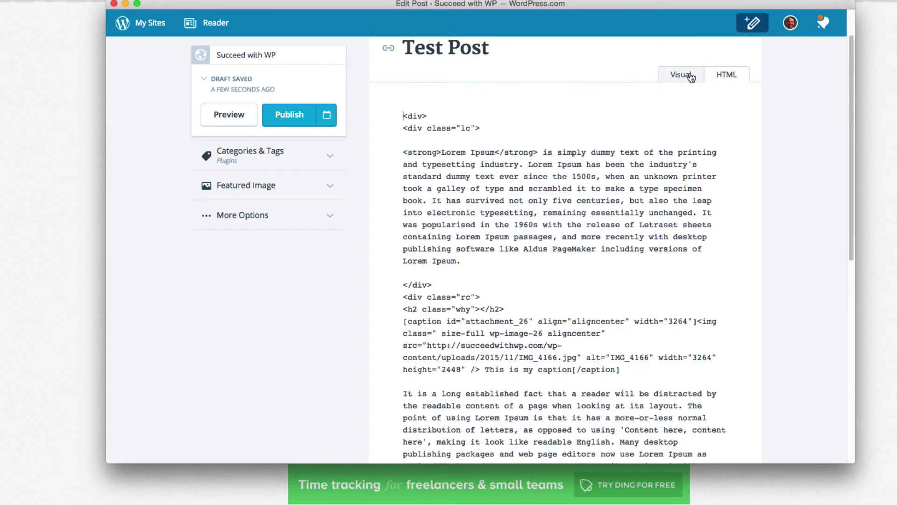
click(690, 75)
scroll(578, 296, down, 1)
scroll(578, 295, up, 5)
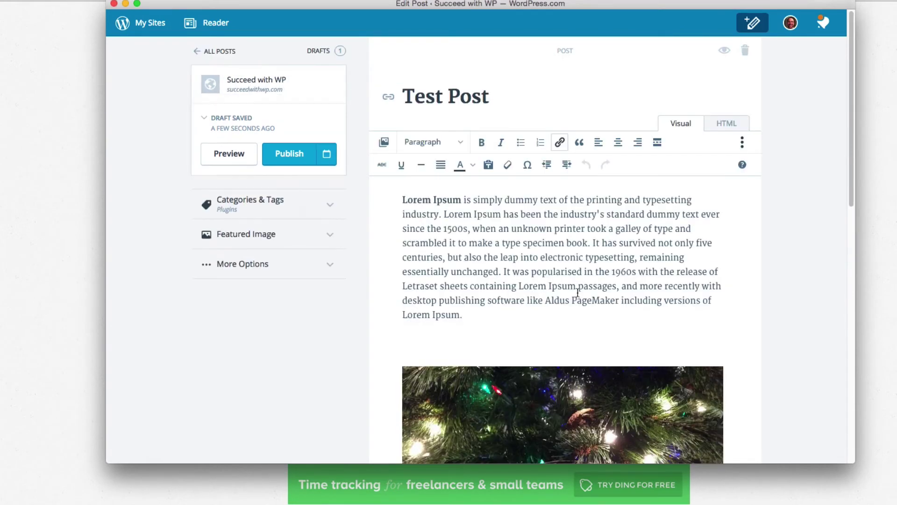
click(325, 209)
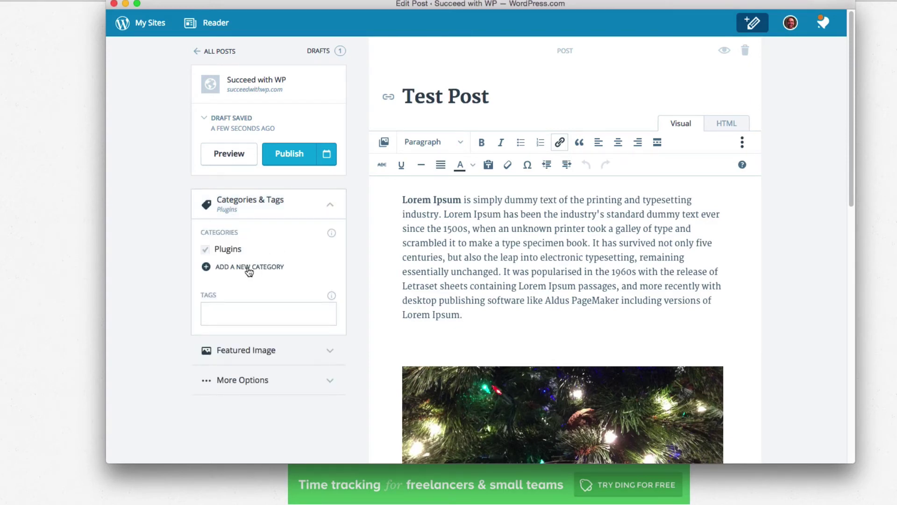
click(248, 311)
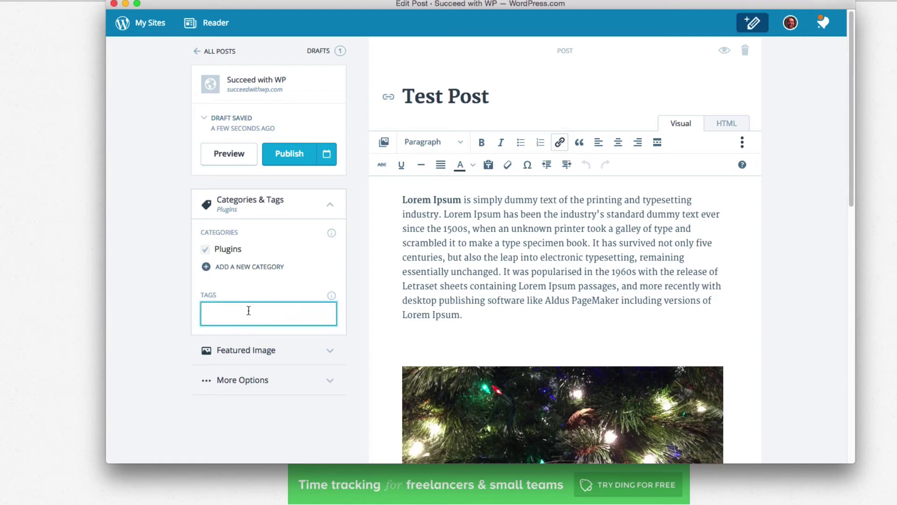
text(wordpress.com app)
key(Return)
scroll(320, 310, down, 2)
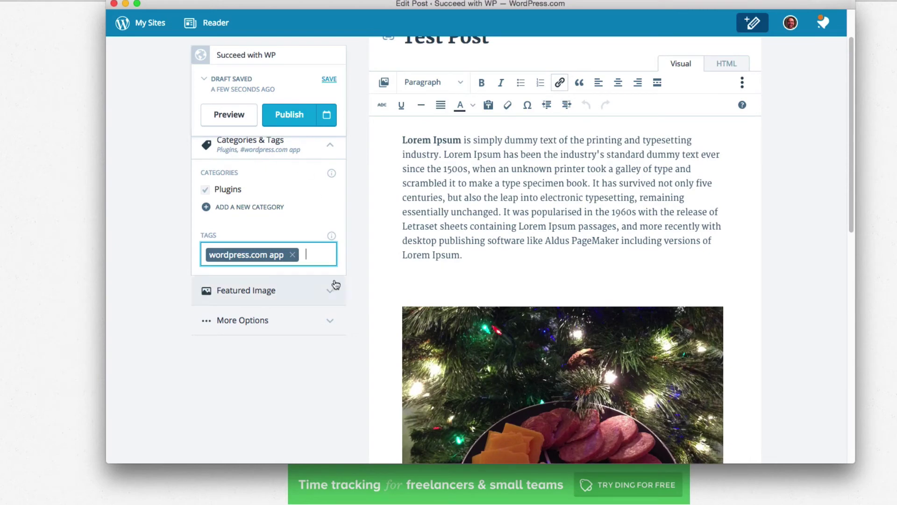
click(331, 289)
scroll(332, 292, down, 5)
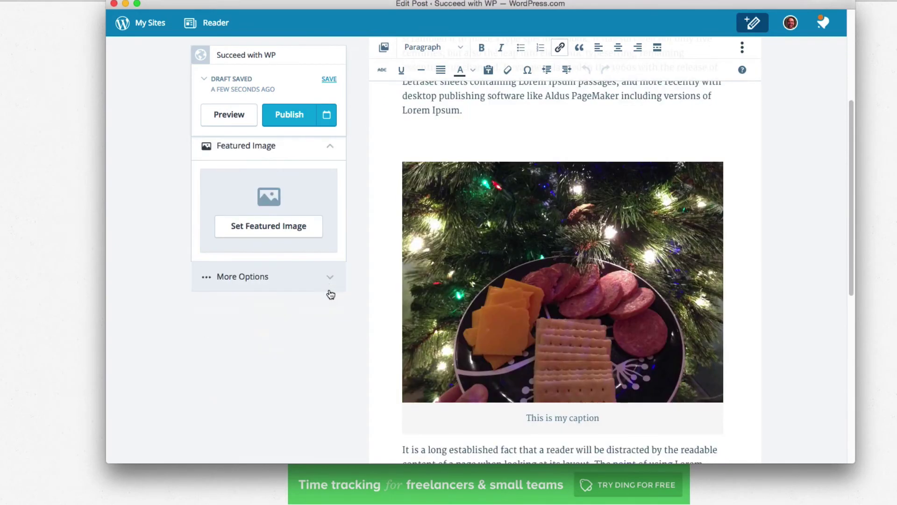
Upload IMG_4131.JPG to the media library from the featured image picker
click(288, 232)
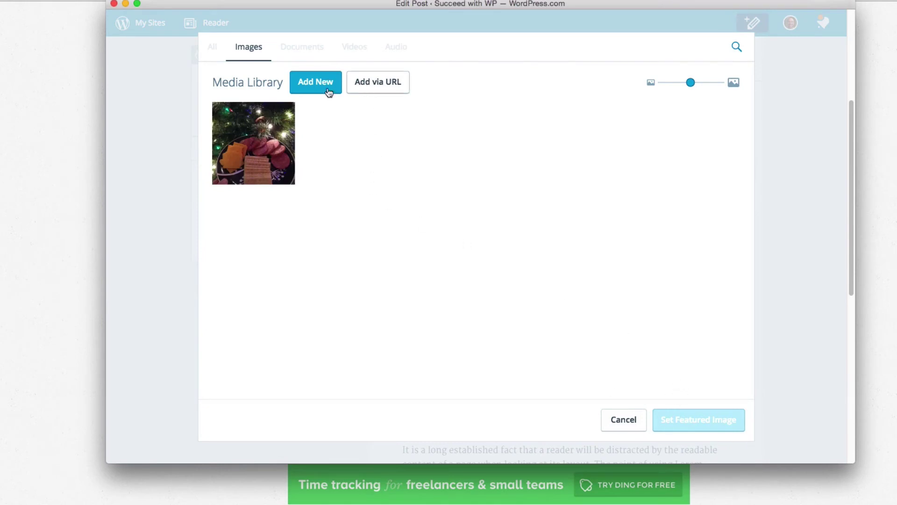
click(313, 87)
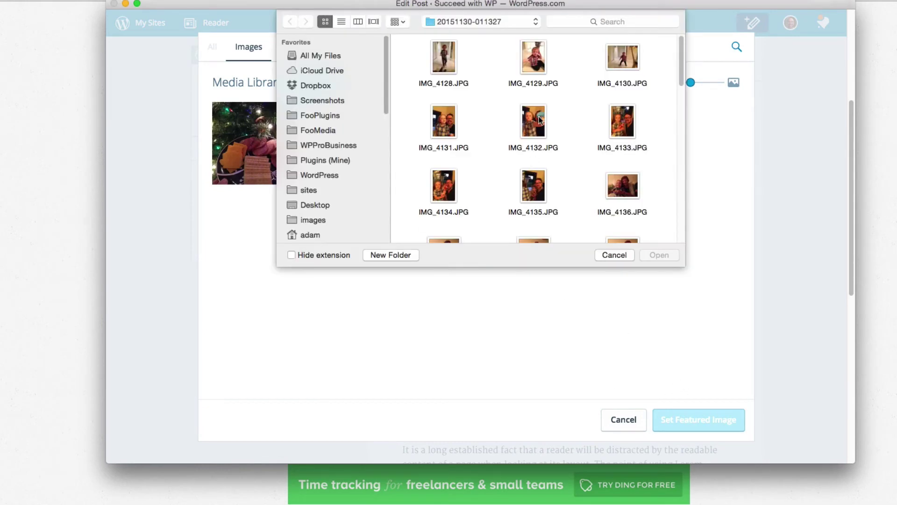
click(438, 127)
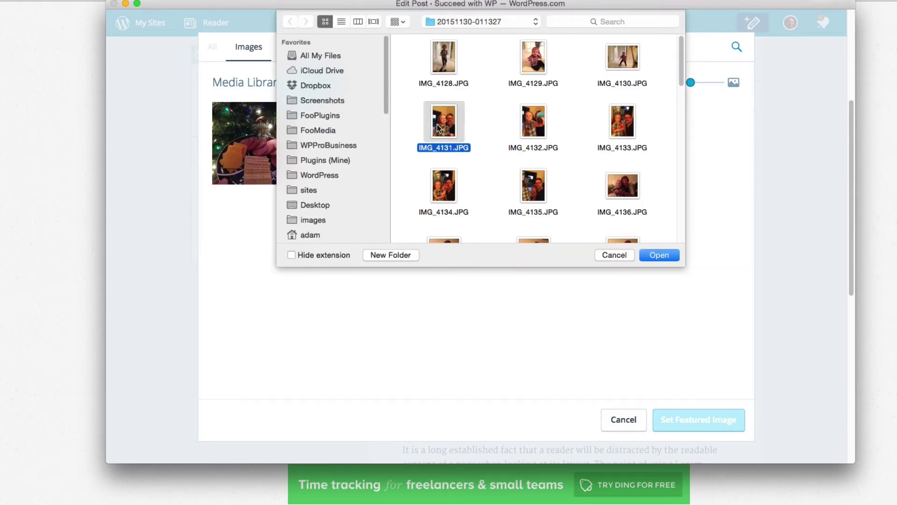
click(648, 253)
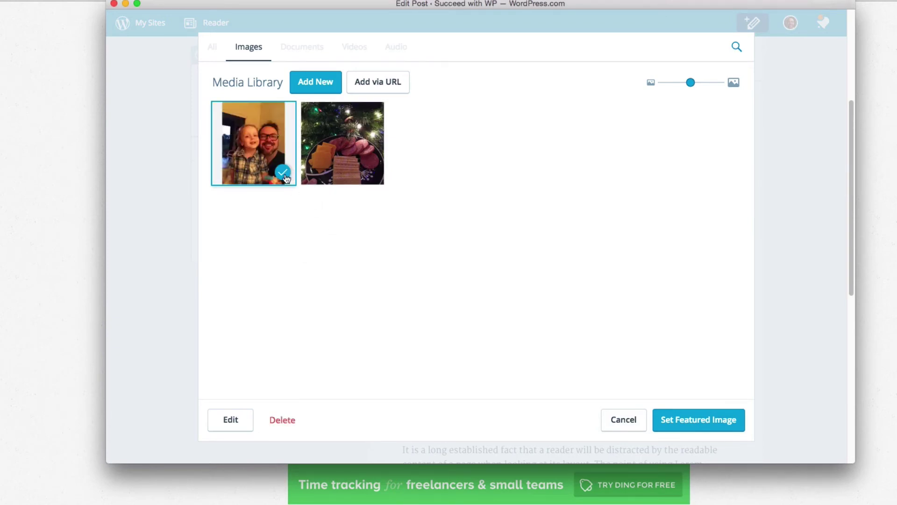
mouse_move(254, 144)
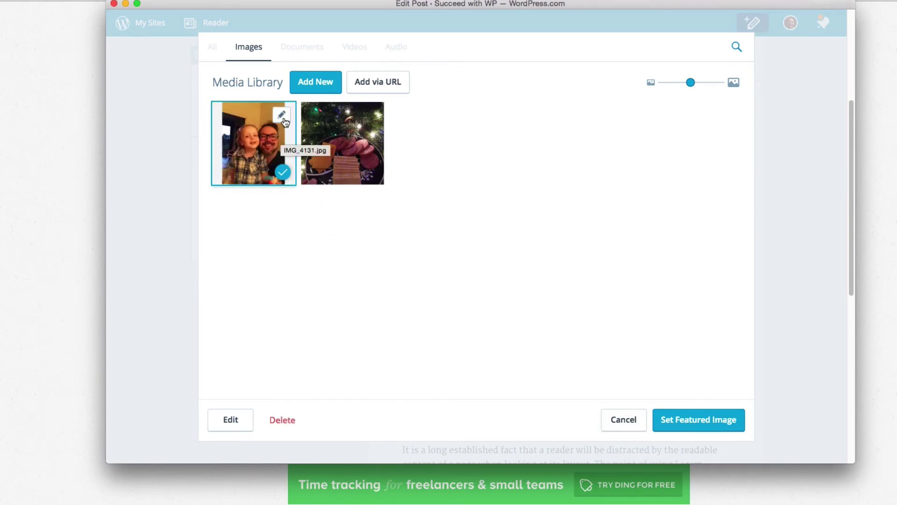
Give the photo a caption, alt text and description, and set it as featured image
click(283, 115)
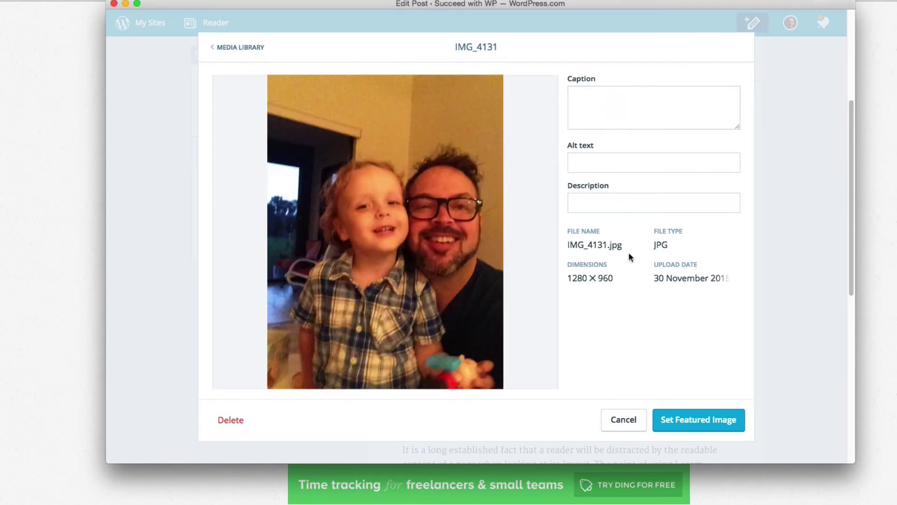
scroll(629, 253, down, 2)
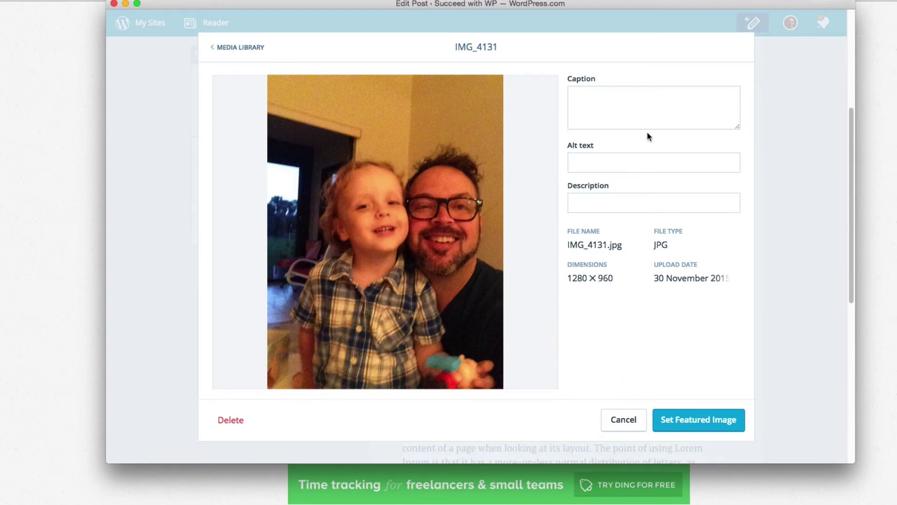
click(635, 96)
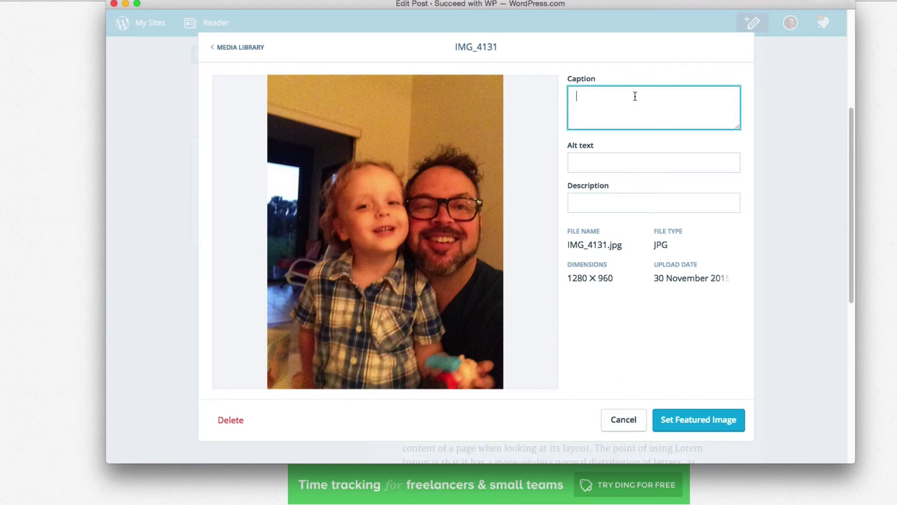
text(My cap)
text(tion)
key(Tab)
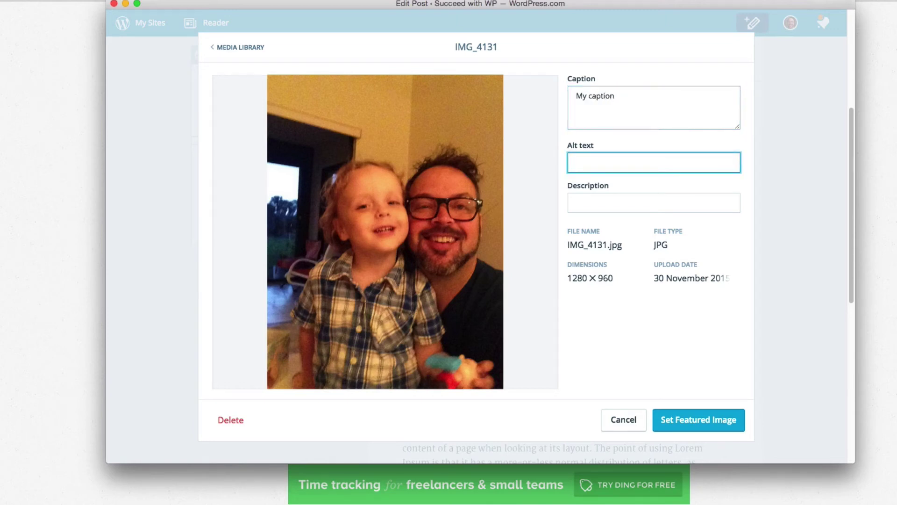
text(some alt test)
key(Tab)
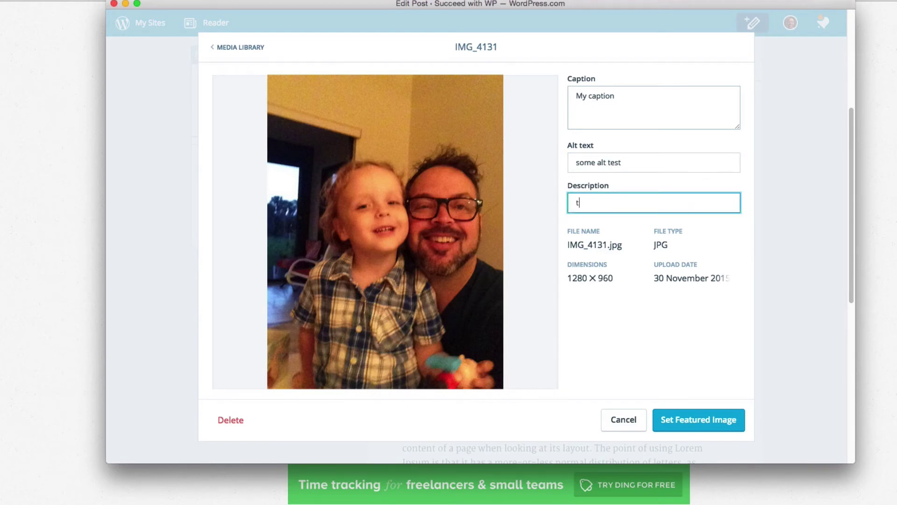
text(is is the description)
click(699, 419)
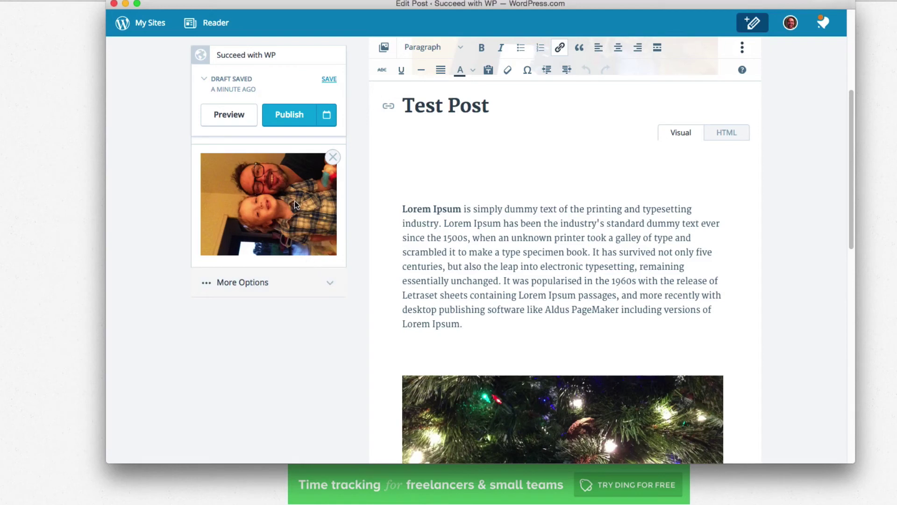
Add the excerpt 'This is the except' and disable pingbacks and trackbacks
click(330, 287)
scroll(311, 310, down, 1)
scroll(307, 314, down, 1)
scroll(307, 314, down, 2)
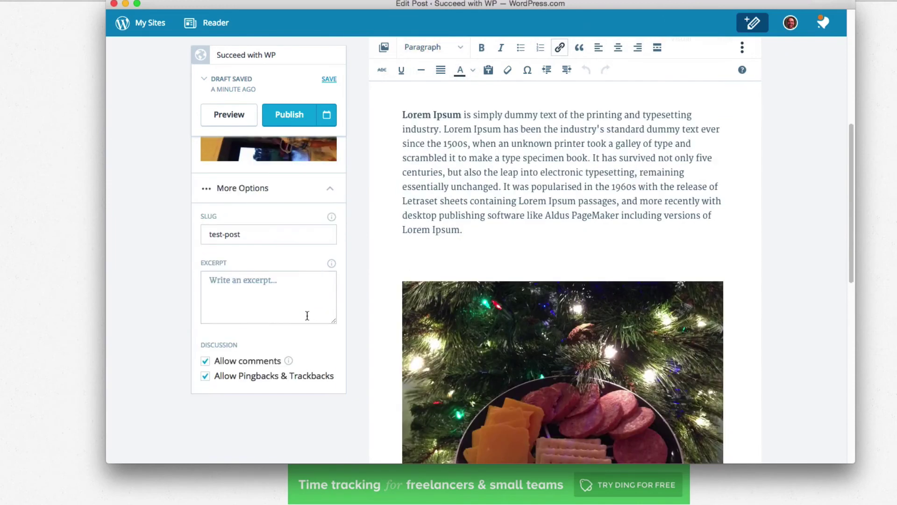
click(285, 289)
text(This is the except)
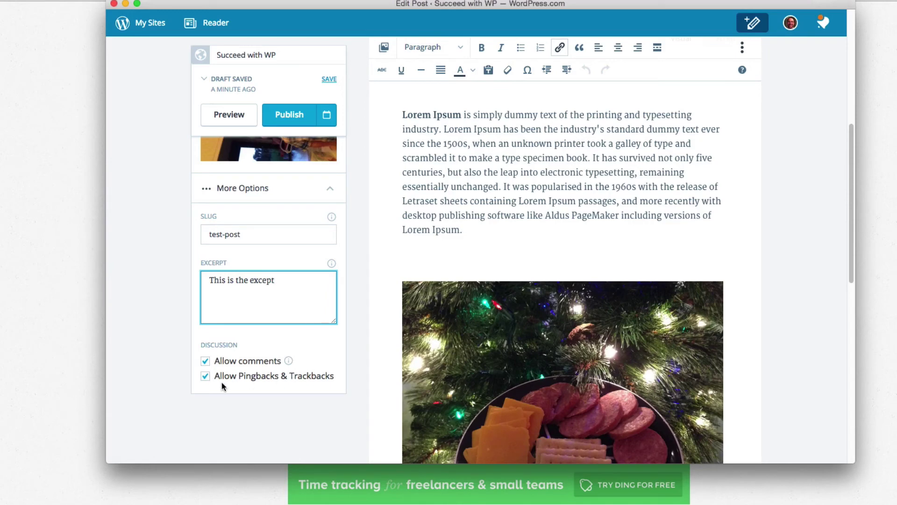
click(206, 378)
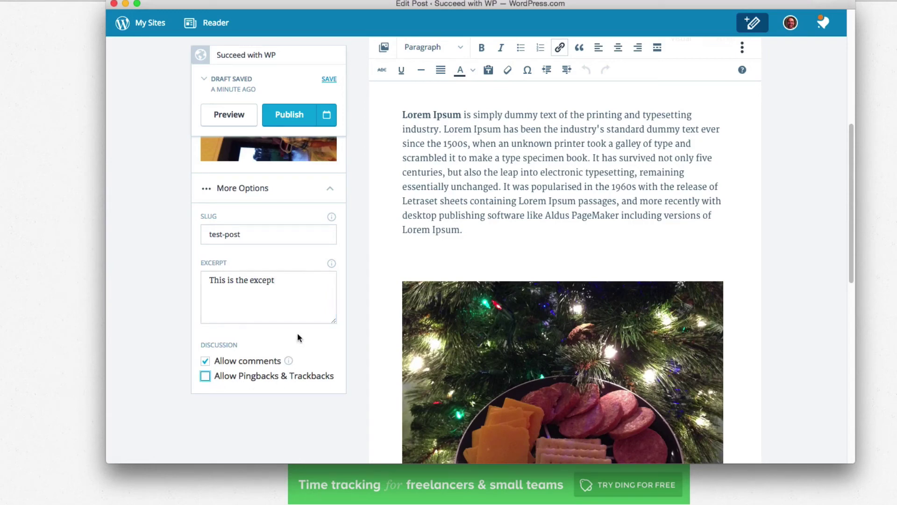
scroll(300, 337, down, 1)
scroll(300, 336, up, 3)
scroll(301, 323, up, 1)
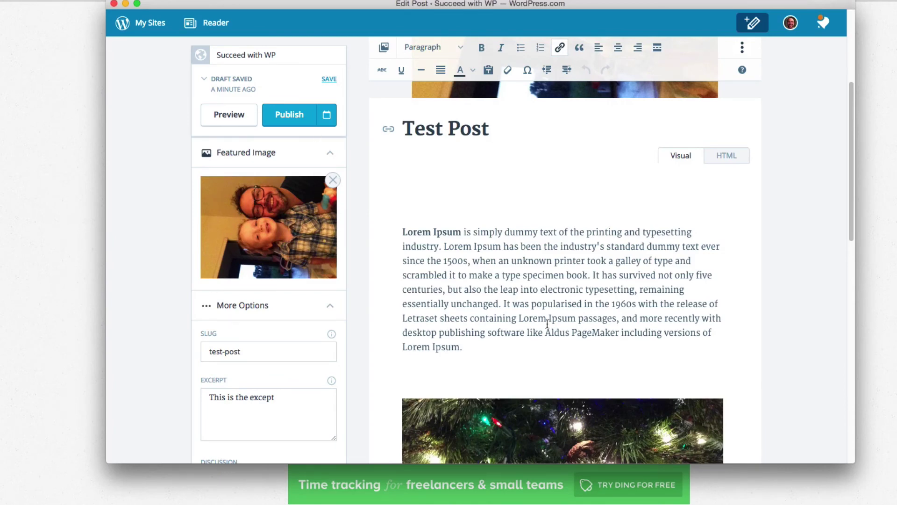
scroll(738, 320, down, 2)
scroll(738, 320, down, 3)
scroll(740, 319, down, 4)
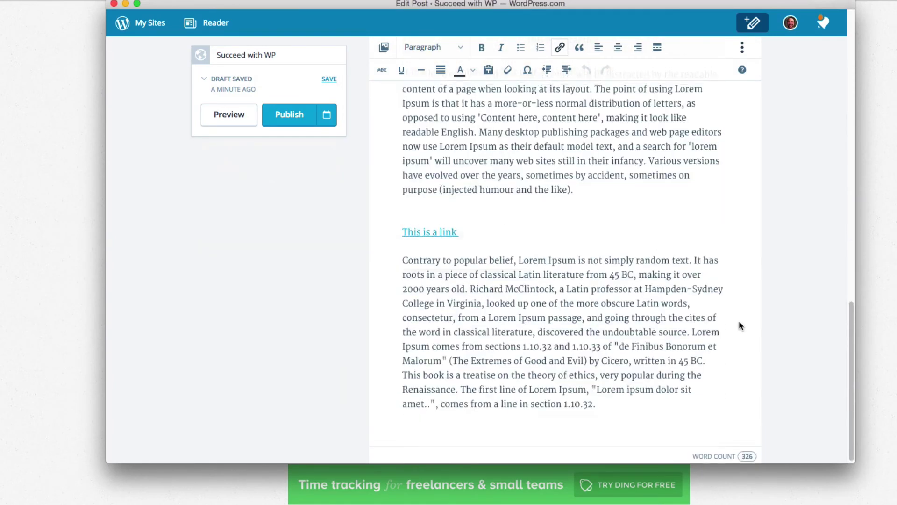
scroll(739, 324, up, 10)
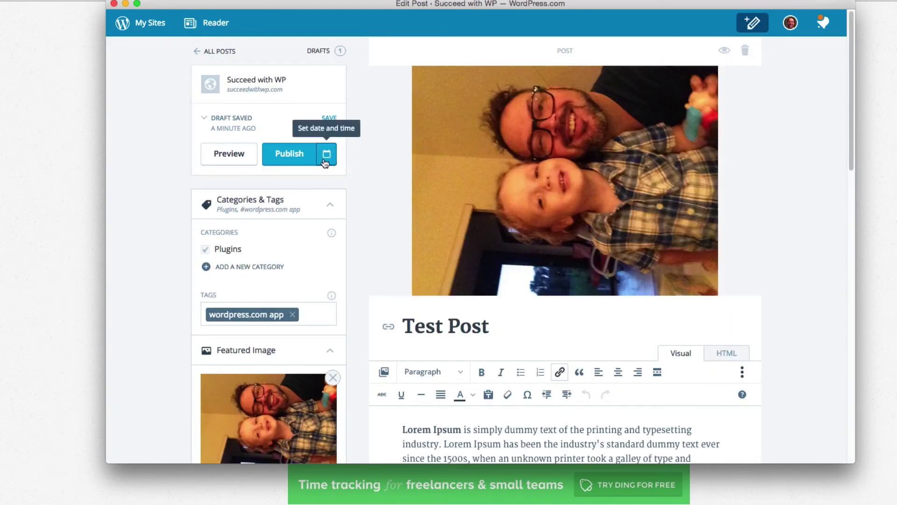
Publish Test Post to the Succeed with WP site
click(294, 155)
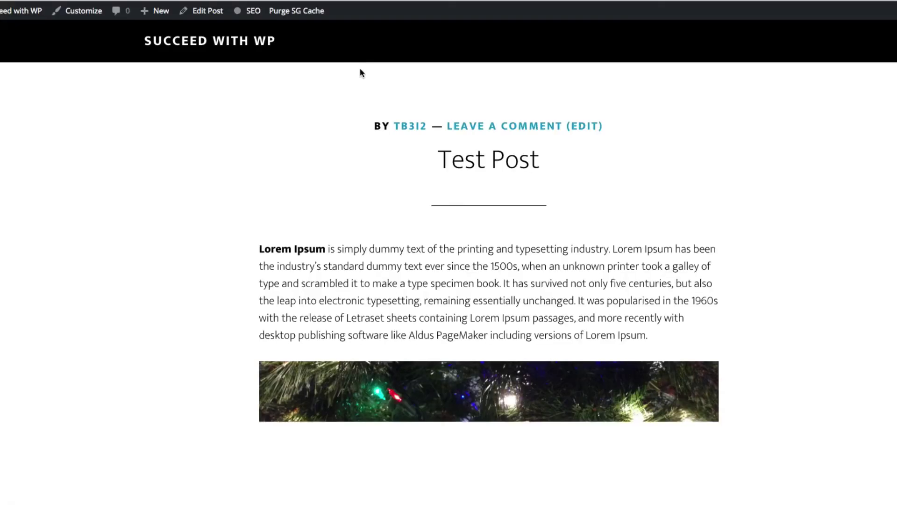
scroll(125, 320, down, 5)
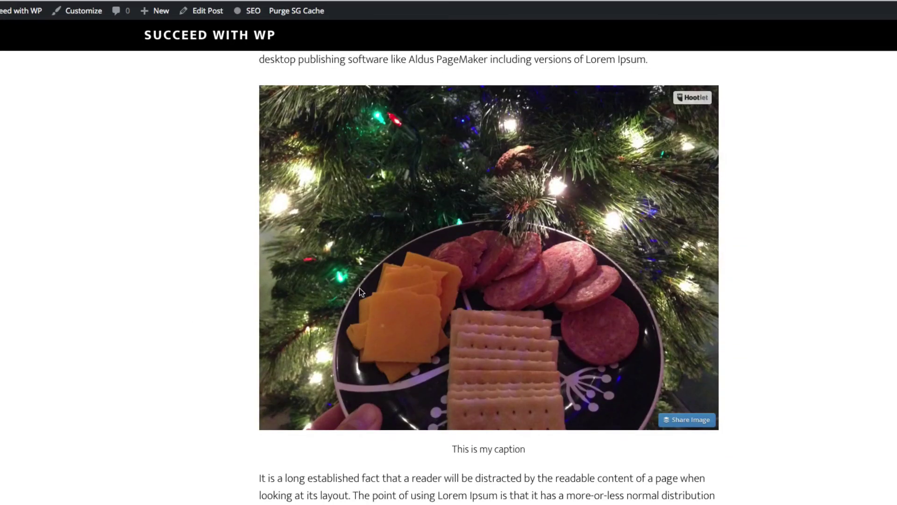
scroll(263, 292, down, 3)
scroll(410, 302, down, 6)
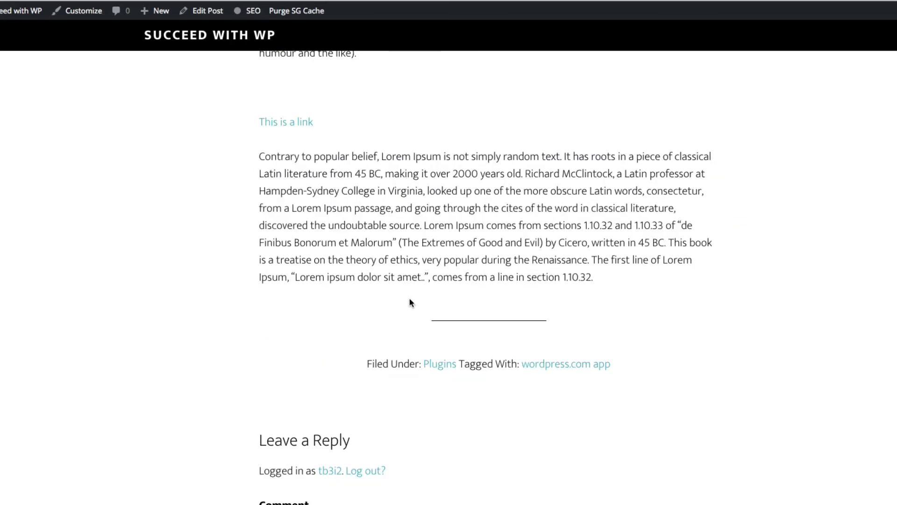
scroll(409, 298, up, 1)
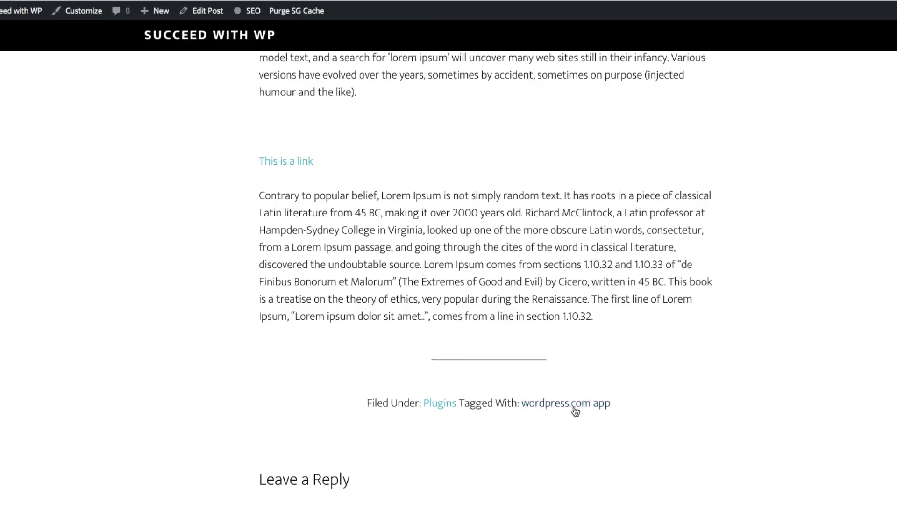
scroll(637, 391, up, 10)
scroll(638, 390, up, 3)
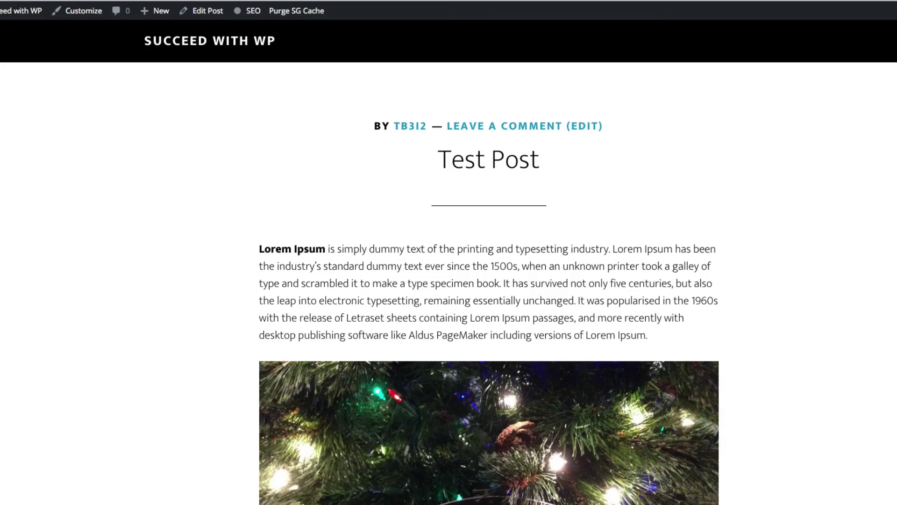
text(succeedwithwp.com/blog)
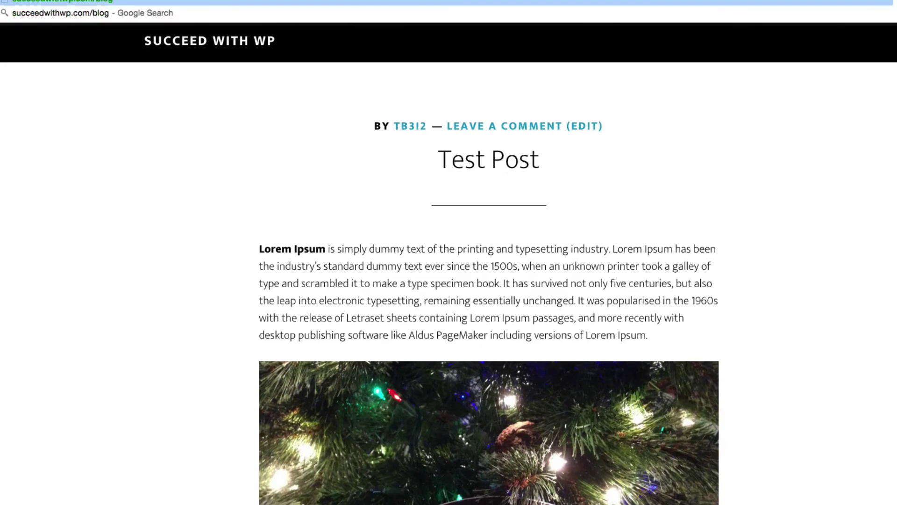
Review Test Post on succeedwithwp.com/blog, then return to the WordPress.com app
key(Return)
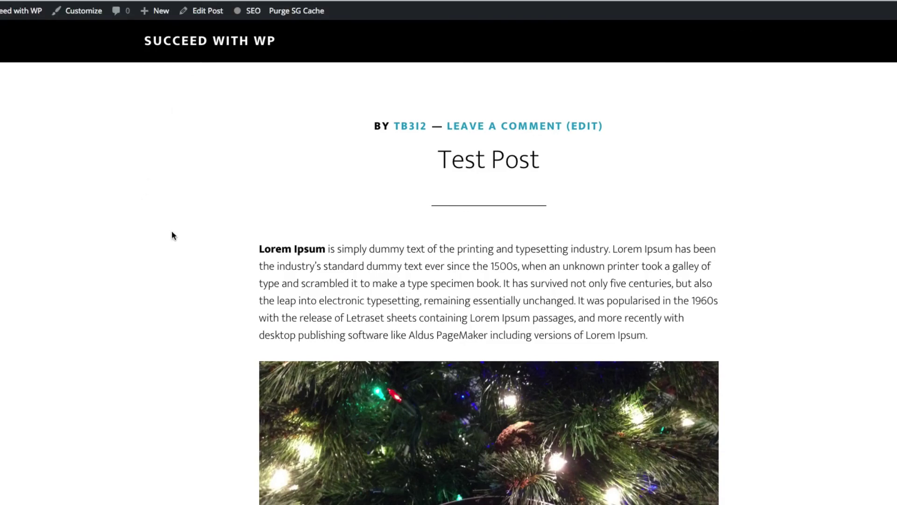
scroll(183, 274, down, 2)
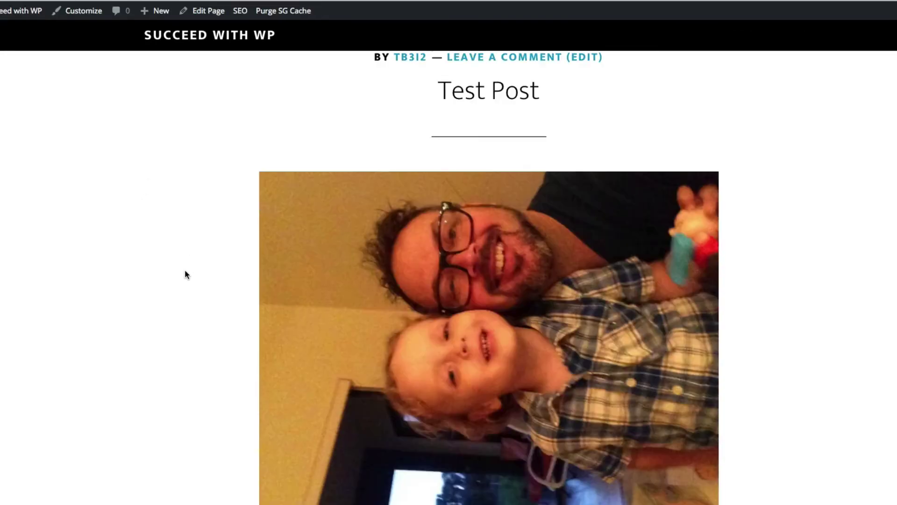
scroll(186, 274, down, 1)
scroll(186, 274, down, 1)
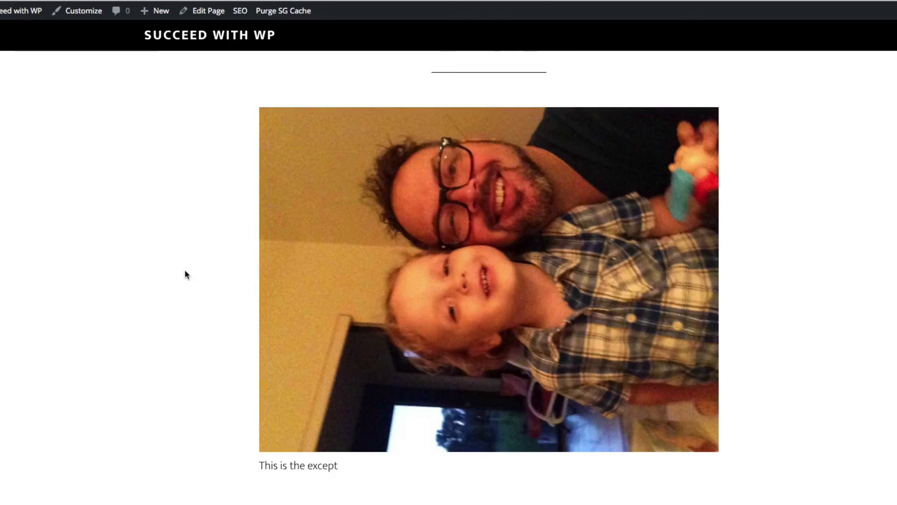
scroll(186, 274, up, 3)
key(super+Tab)
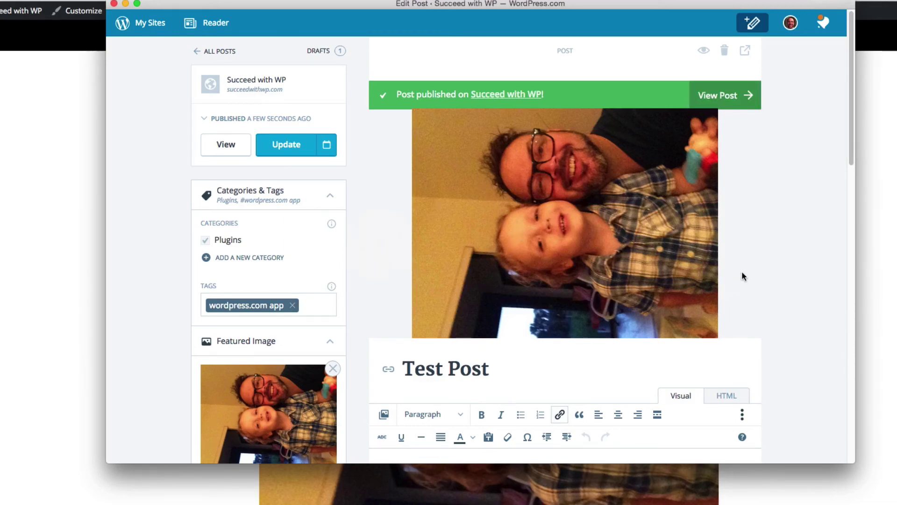
scroll(743, 275, down, 3)
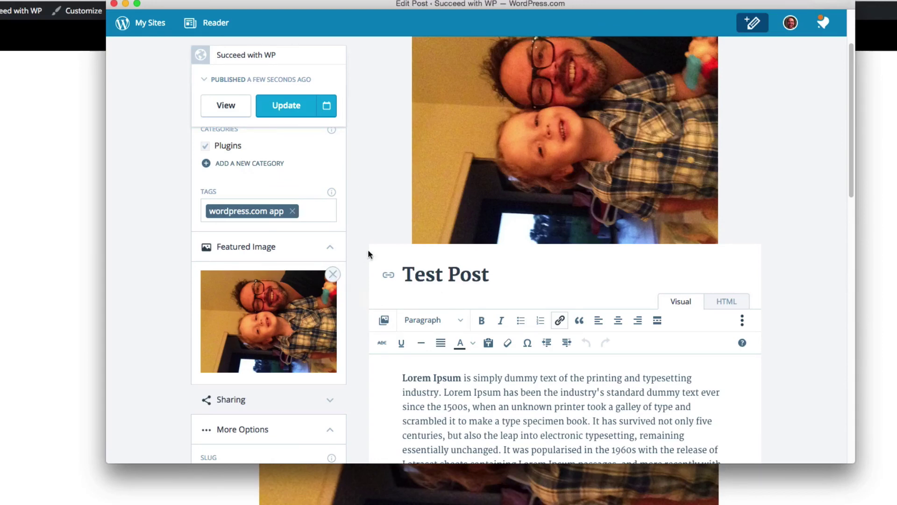
scroll(505, 187, up, 3)
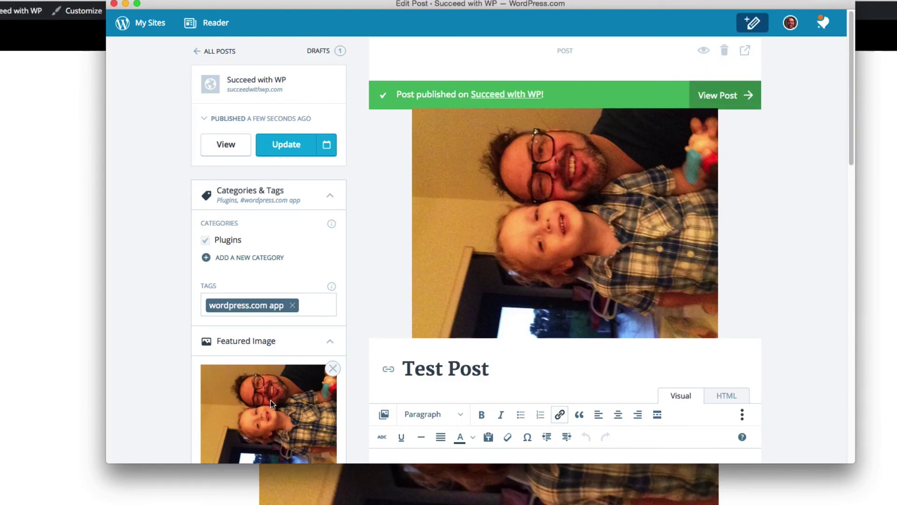
scroll(271, 400, down, 3)
scroll(273, 351, down, 2)
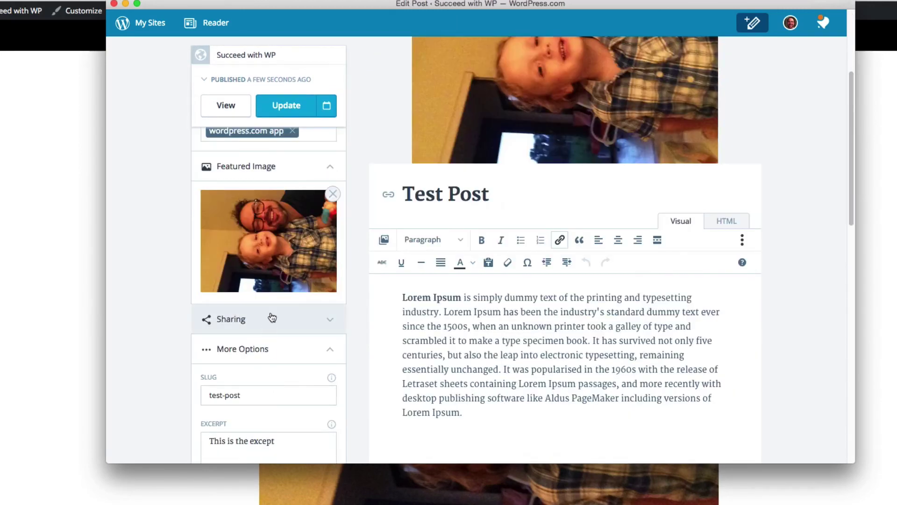
Replace the featured image with the Christmas-tree platter photo from the Media Library
click(335, 195)
click(282, 247)
mouse_move(254, 144)
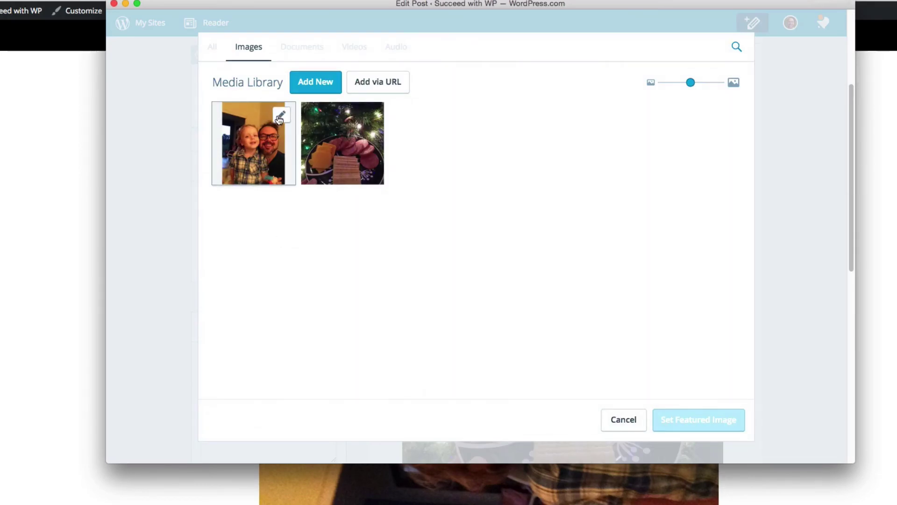
click(281, 115)
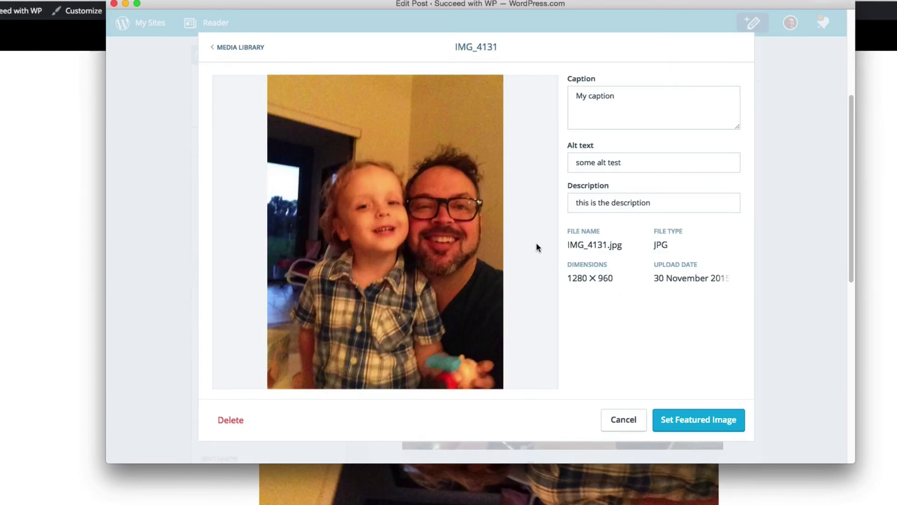
click(239, 47)
click(347, 139)
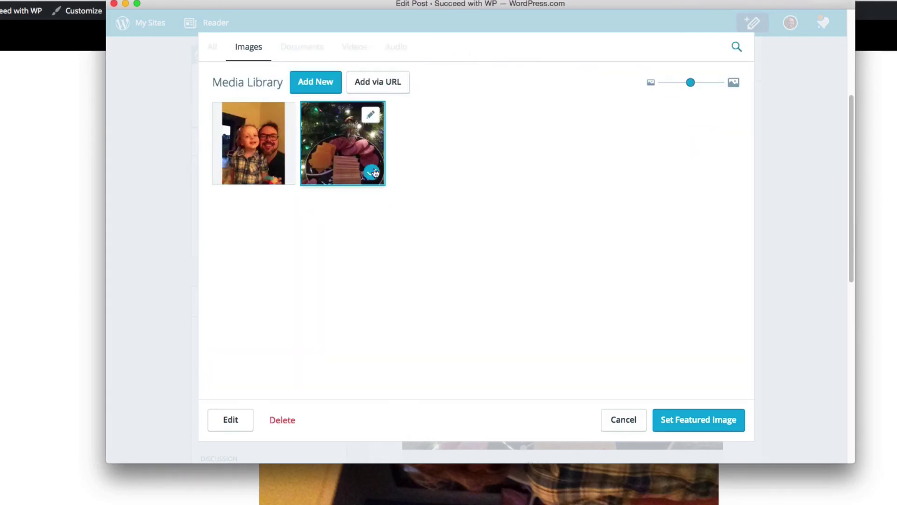
click(690, 419)
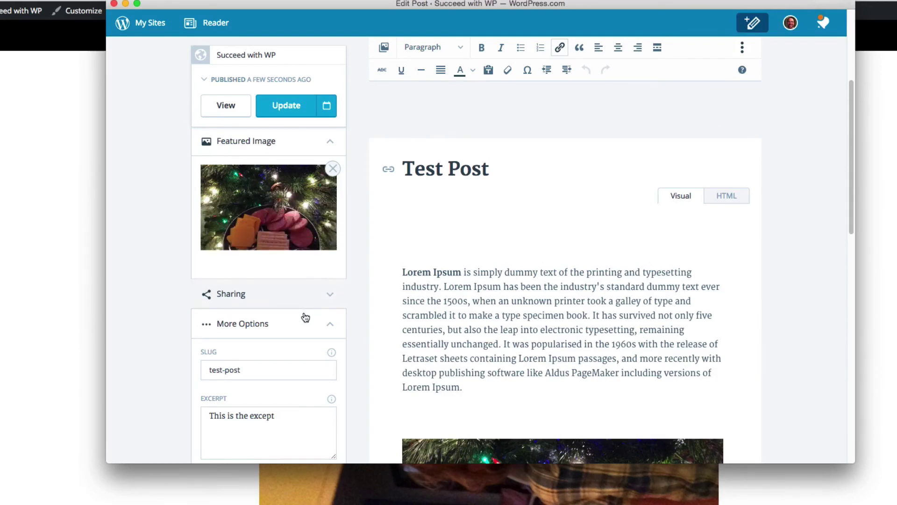
Glance at the sharing shortlink, then Update the published post
click(331, 297)
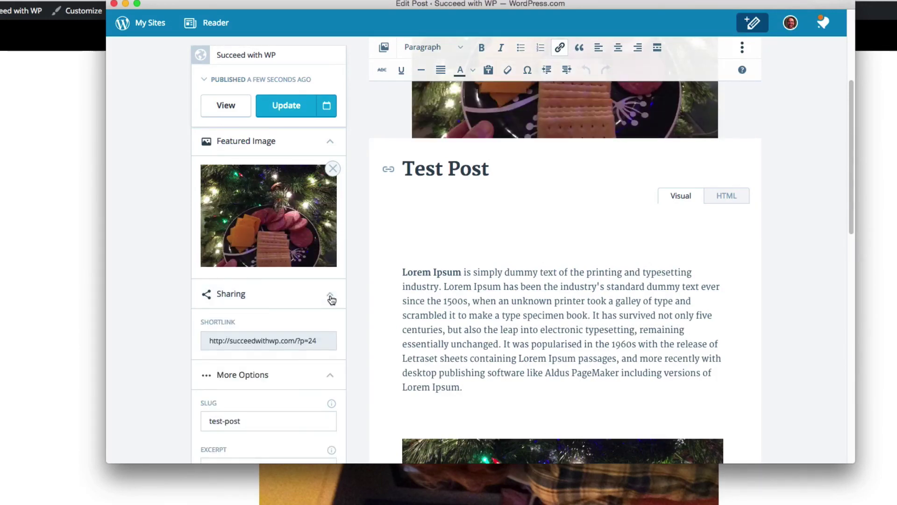
scroll(314, 356, down, 2)
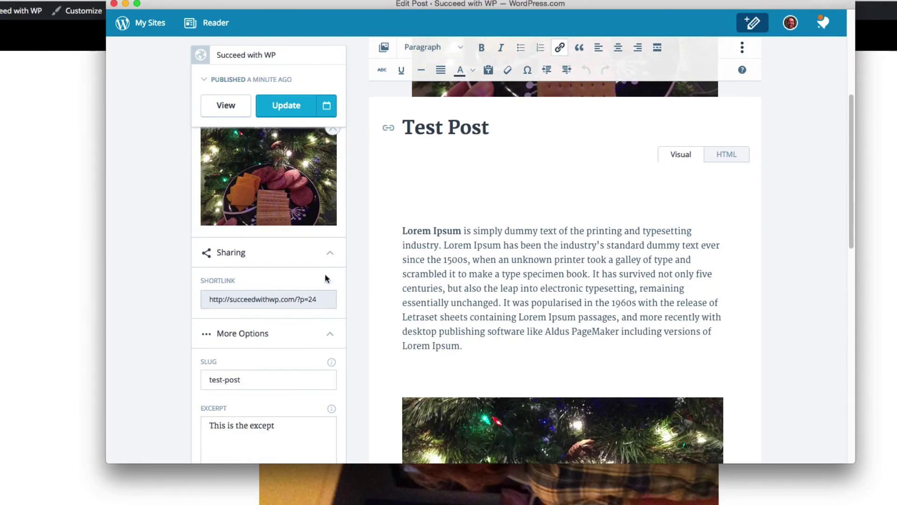
click(330, 253)
scroll(740, 251, up, 5)
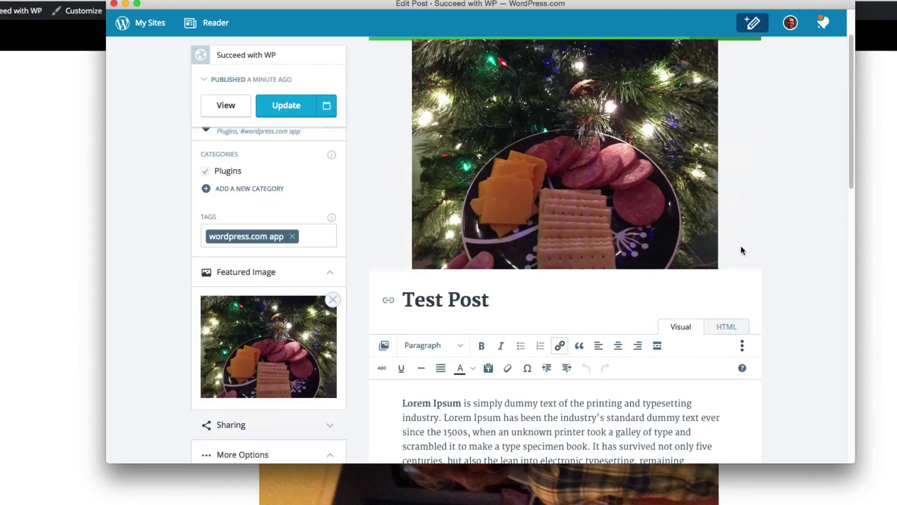
click(302, 107)
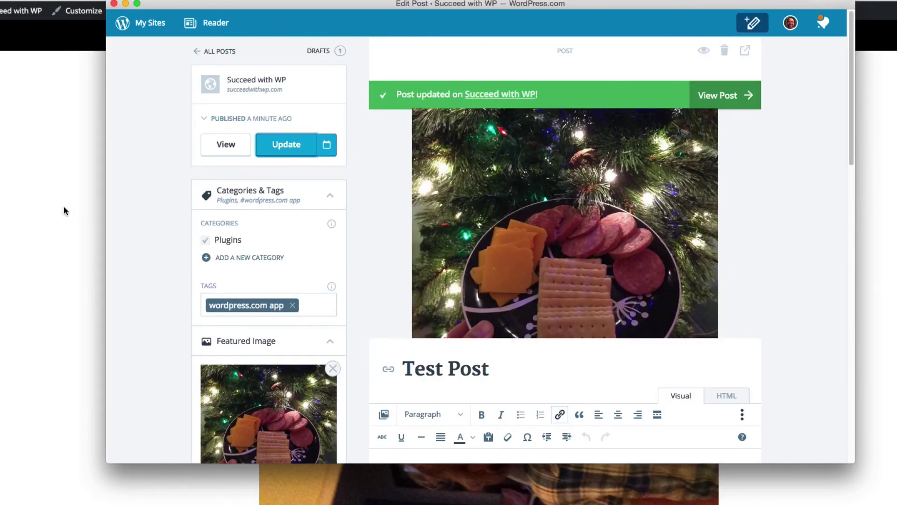
Reload the live blog and open Test Post to confirm the Christmas-tree featured image, then return to the editor
click(42, 205)
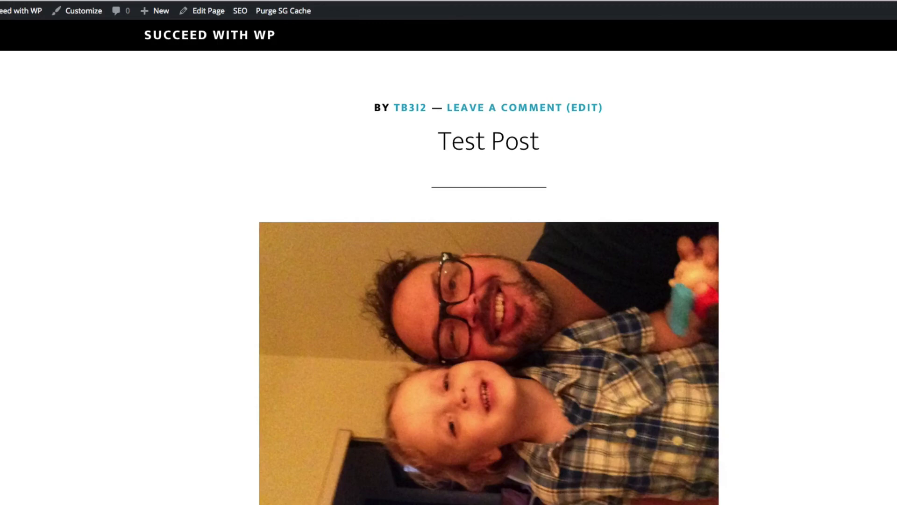
key(ctrl+r)
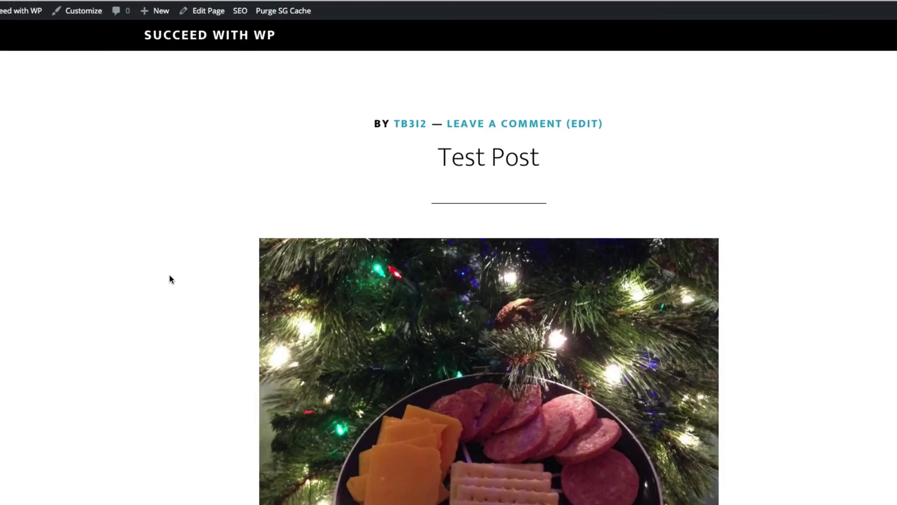
scroll(169, 274, down, 3)
scroll(168, 275, up, 3)
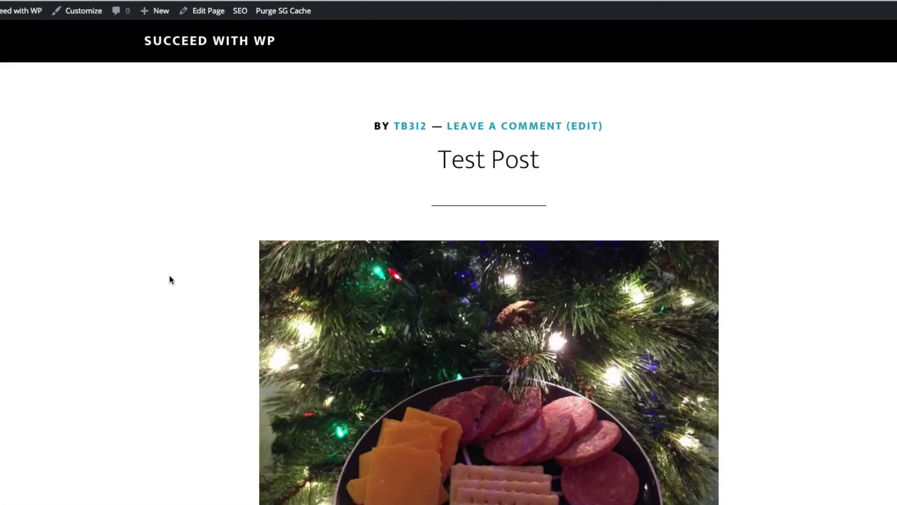
scroll(174, 278, down, 1)
scroll(429, 286, down, 1)
scroll(457, 211, up, 3)
click(492, 169)
scroll(222, 267, down, 2)
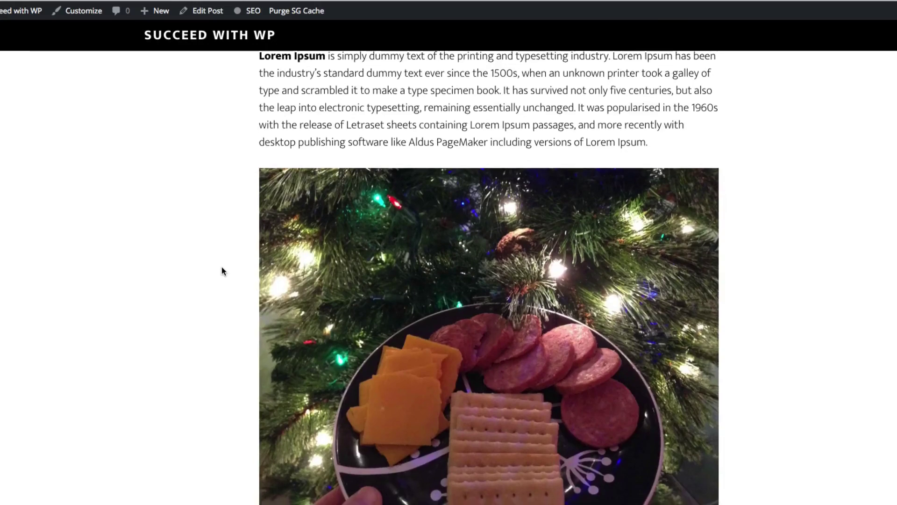
scroll(222, 265, down, 1)
scroll(221, 266, down, 2)
scroll(221, 266, down, 3)
scroll(221, 267, down, 3)
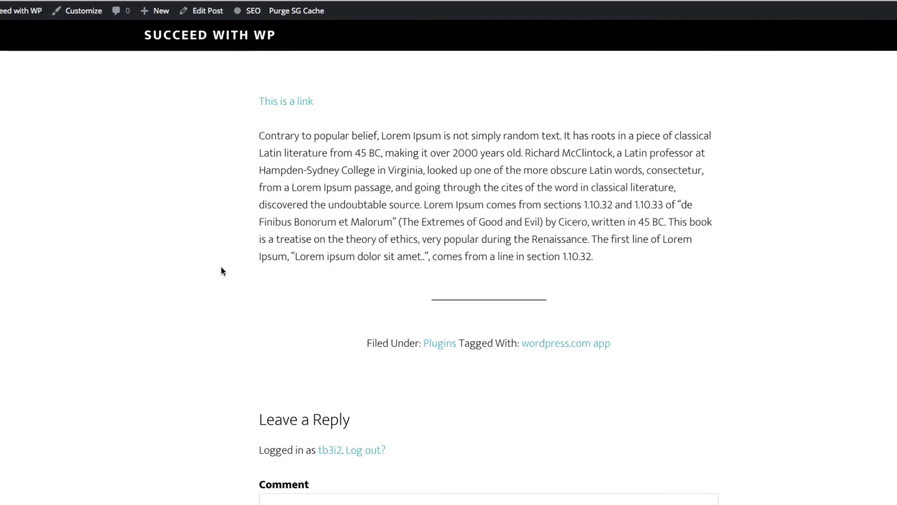
scroll(221, 266, up, 10)
key(super+Tab)
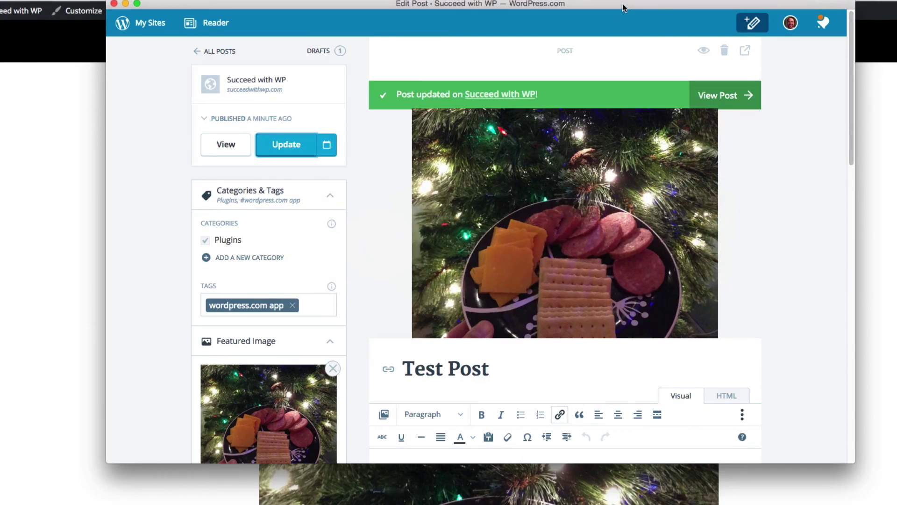
Move and enlarge the app window, open All Posts, and show the site switcher
drag(623, 8, 624, 0)
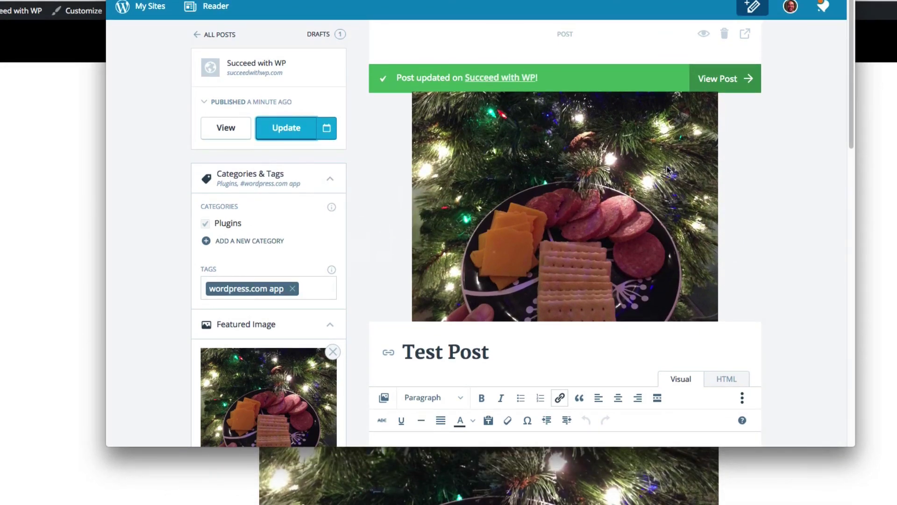
drag(857, 447, 896, 504)
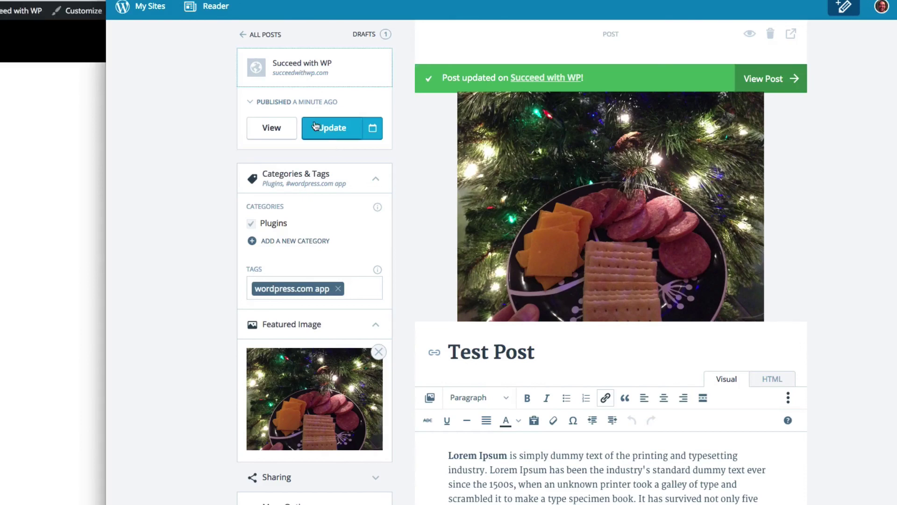
click(266, 36)
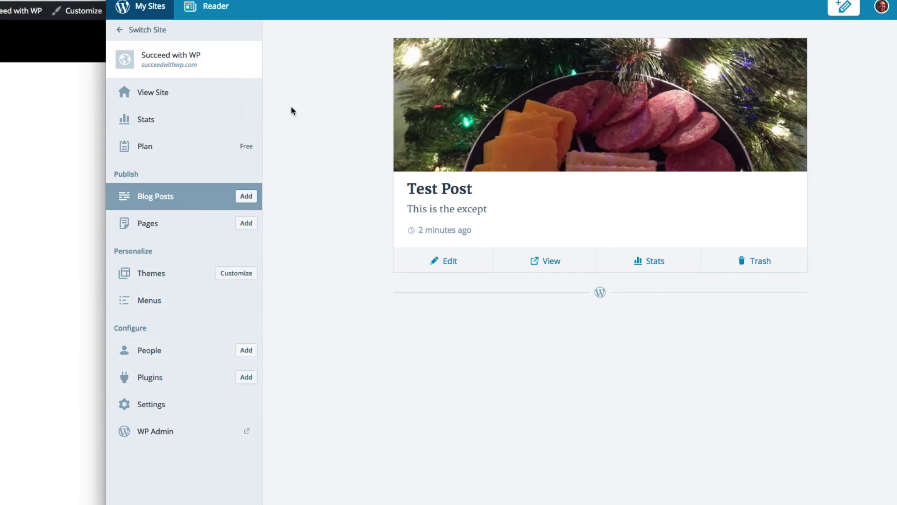
click(147, 31)
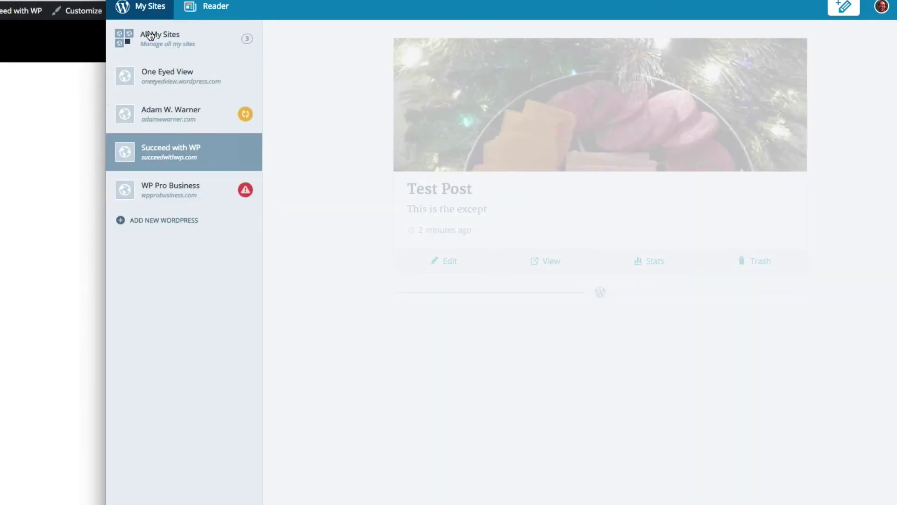